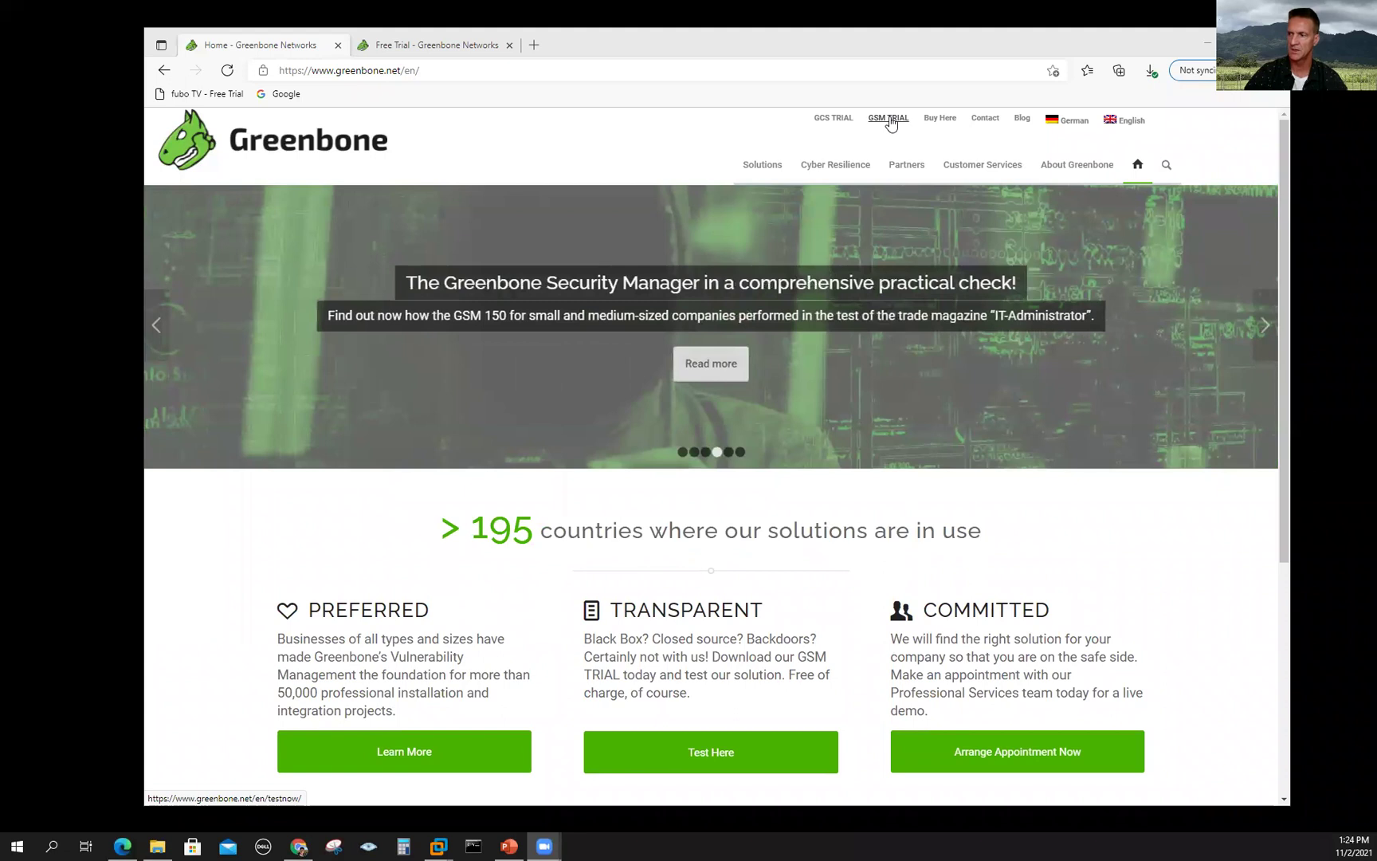
# Step: Bring up the English Greenbone Networks home page at greenbone.net/en
pyautogui.moveTo(839, 171)
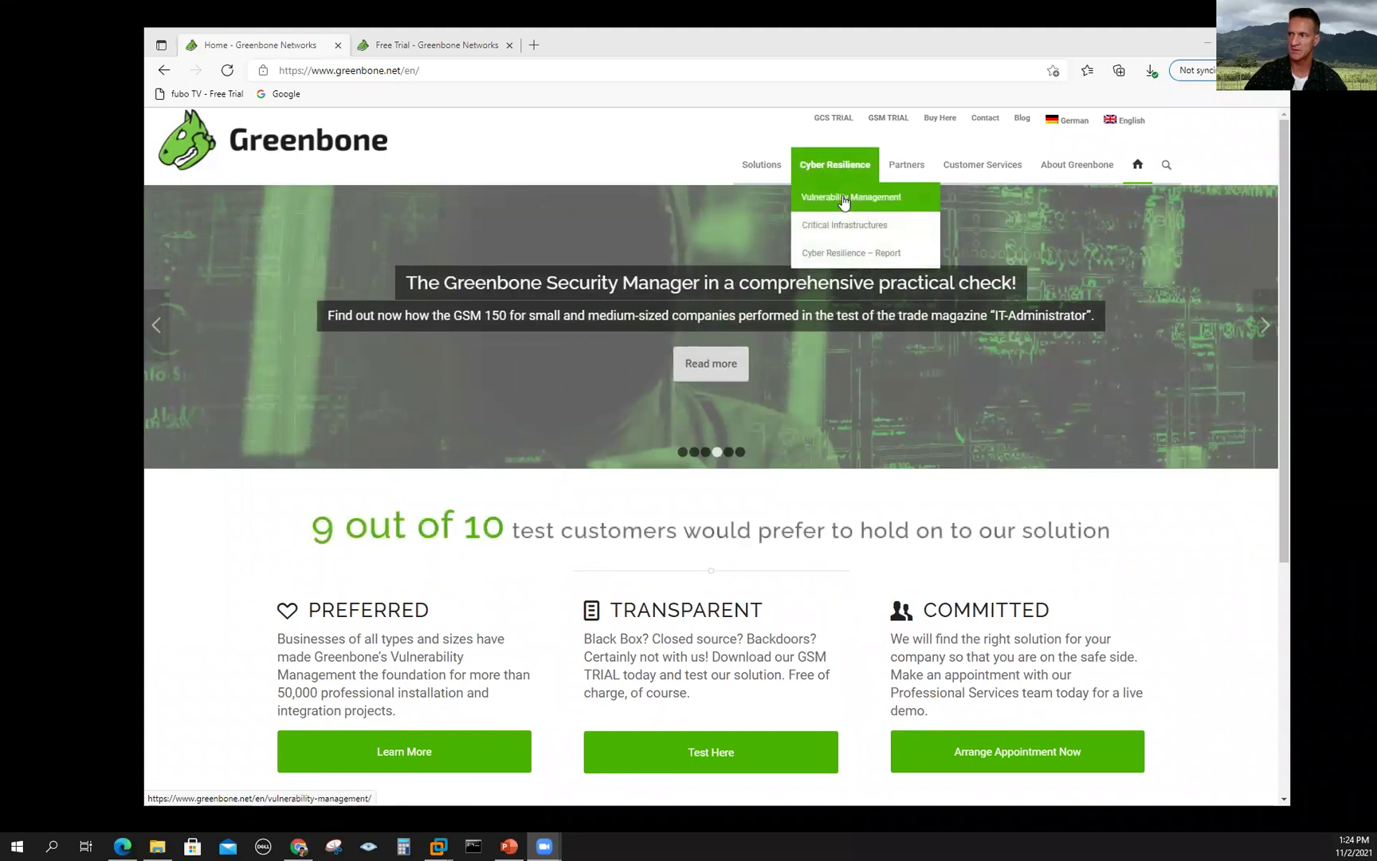
# Step: Open the Vulnerability Management page, scroll through its Recognize and Manage Risks section, then go to GSM TRIAL
pyautogui.click(843, 202)
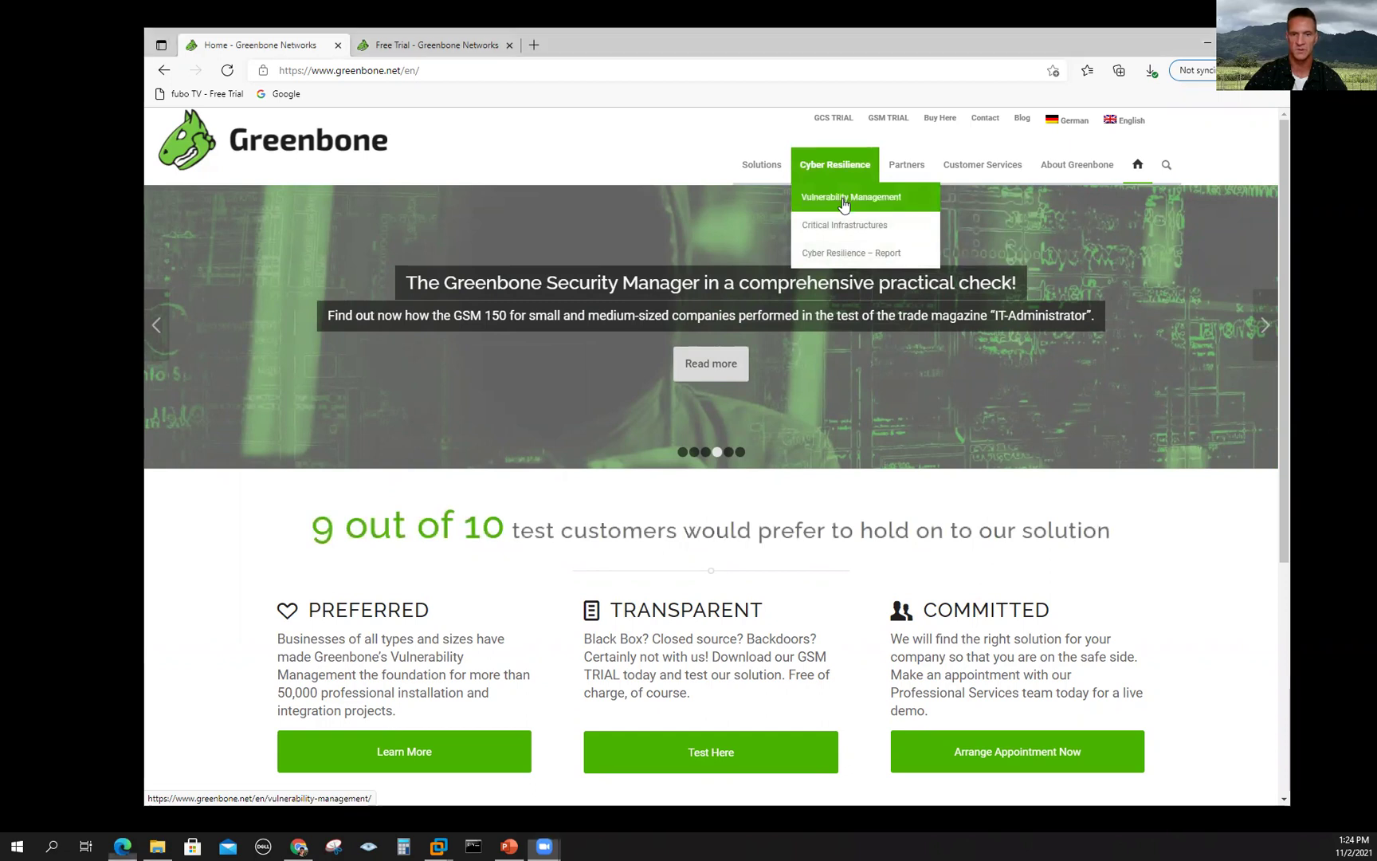
pyautogui.scroll(-15, 681, 497)
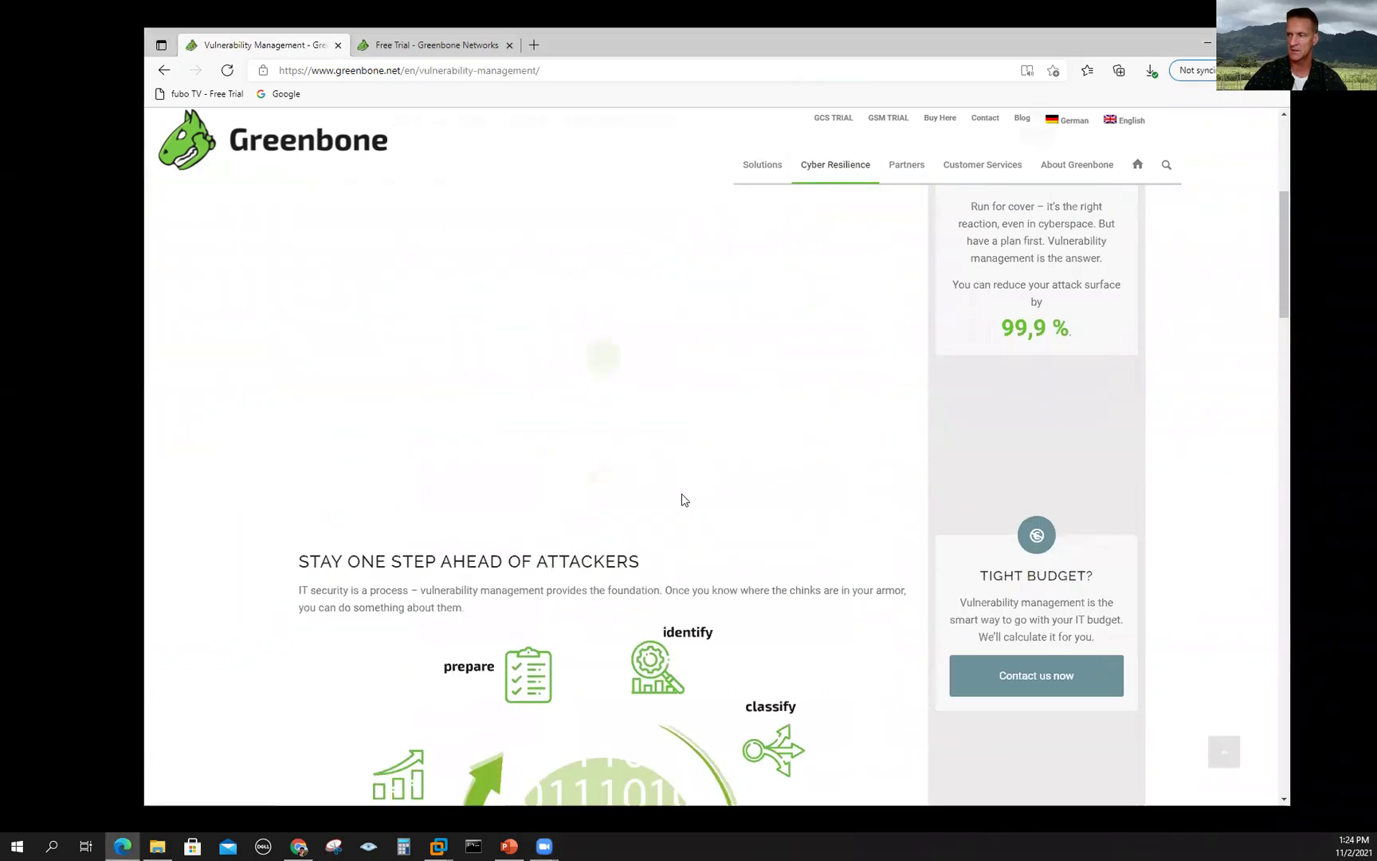
pyautogui.scroll(-2, 682, 500)
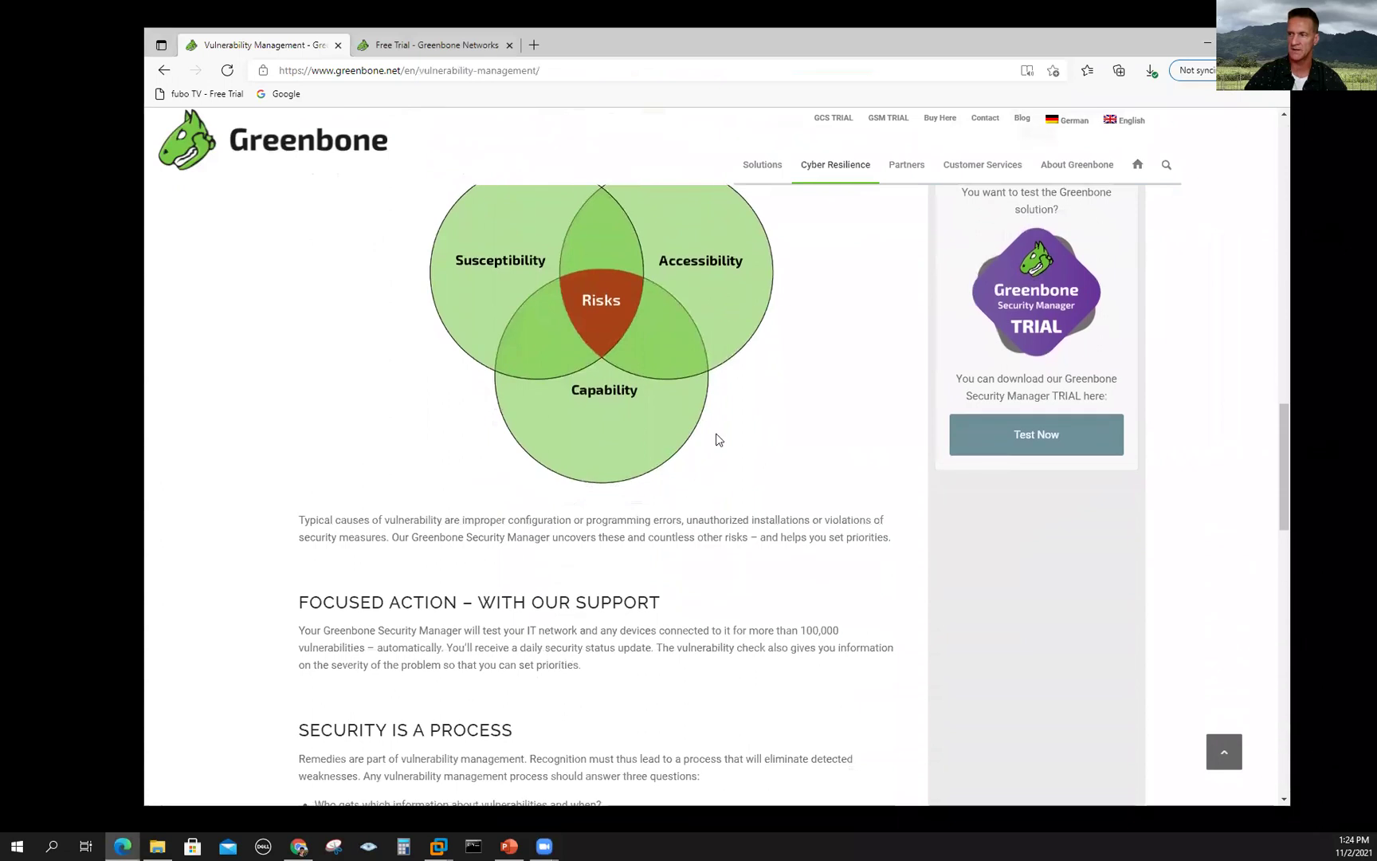
pyautogui.scroll(1, 716, 438)
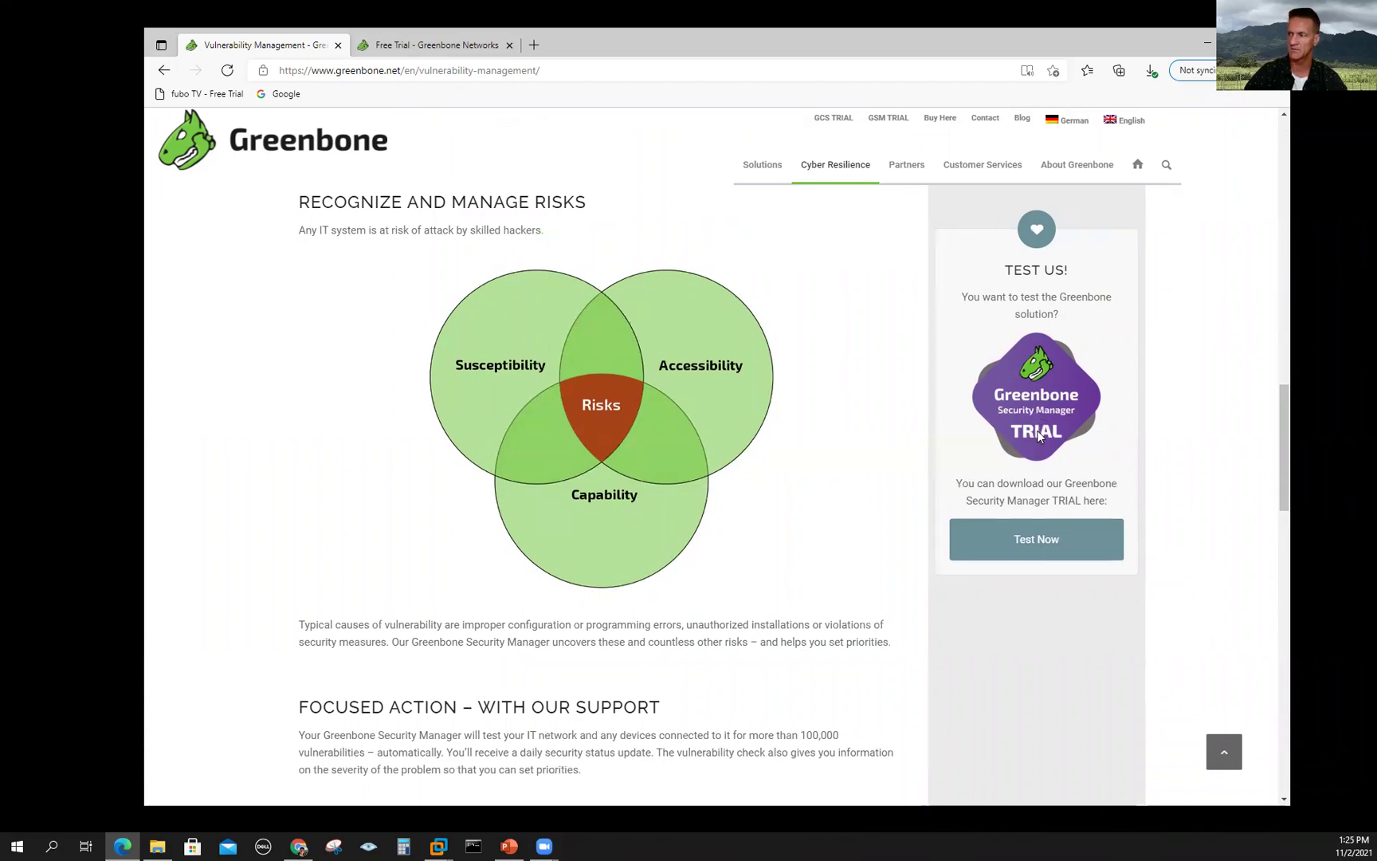
pyautogui.click(1041, 547)
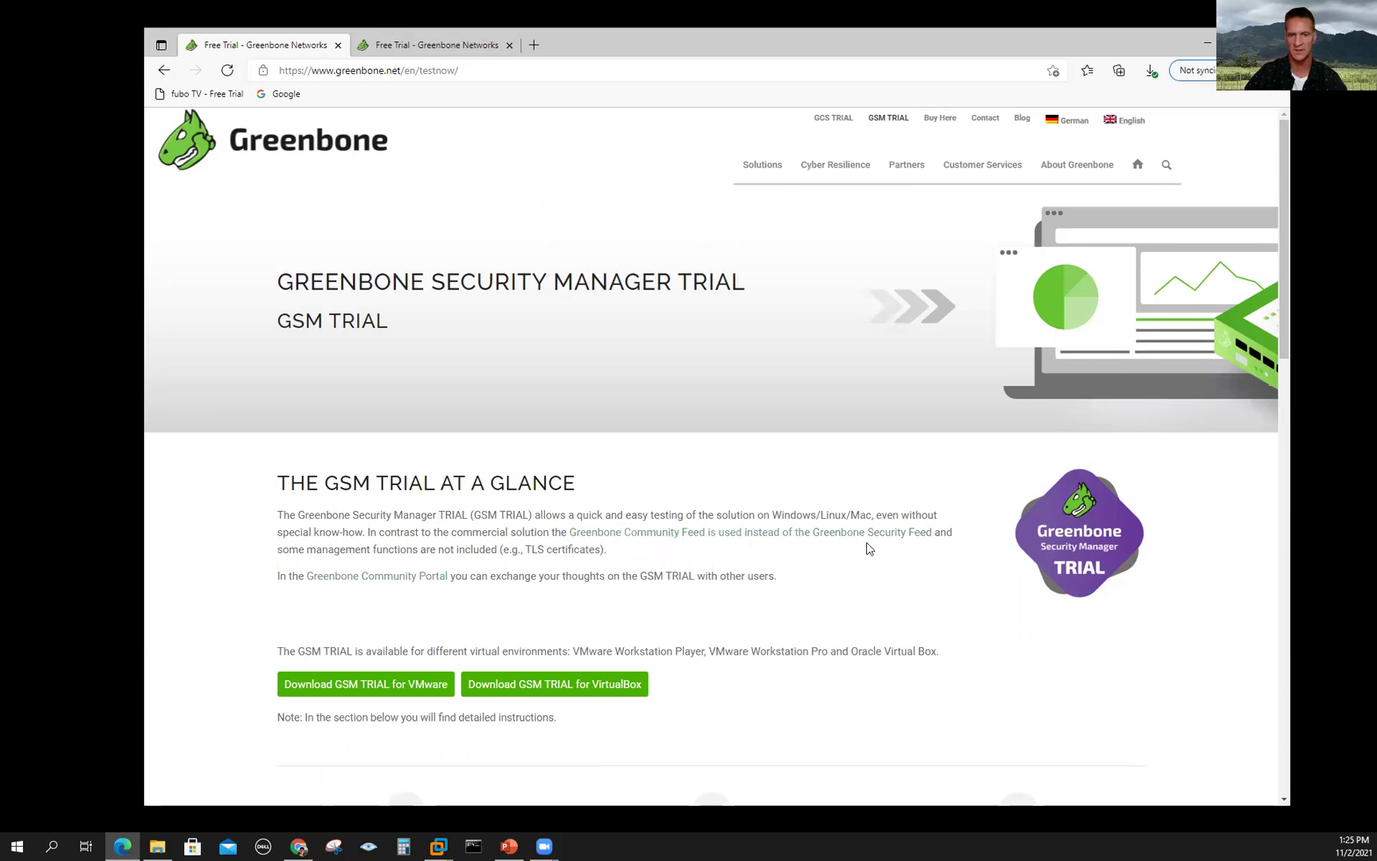
# Step: Scroll down to the VMware and VirtualBox setup options and expand the VMware instructions
pyautogui.scroll(-1, 869, 548)
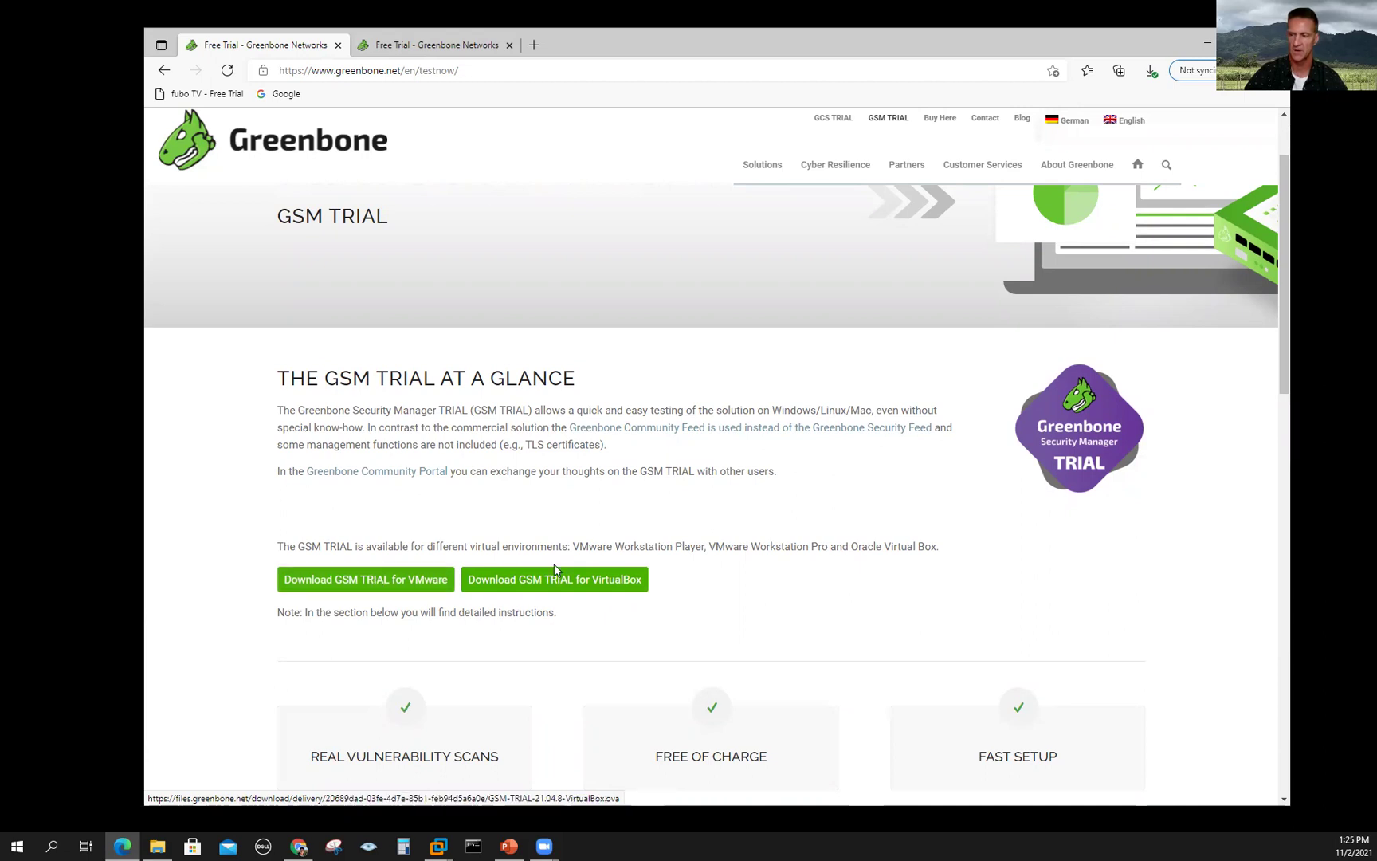
pyautogui.scroll(-4, 554, 566)
pyautogui.scroll(-4, 554, 566)
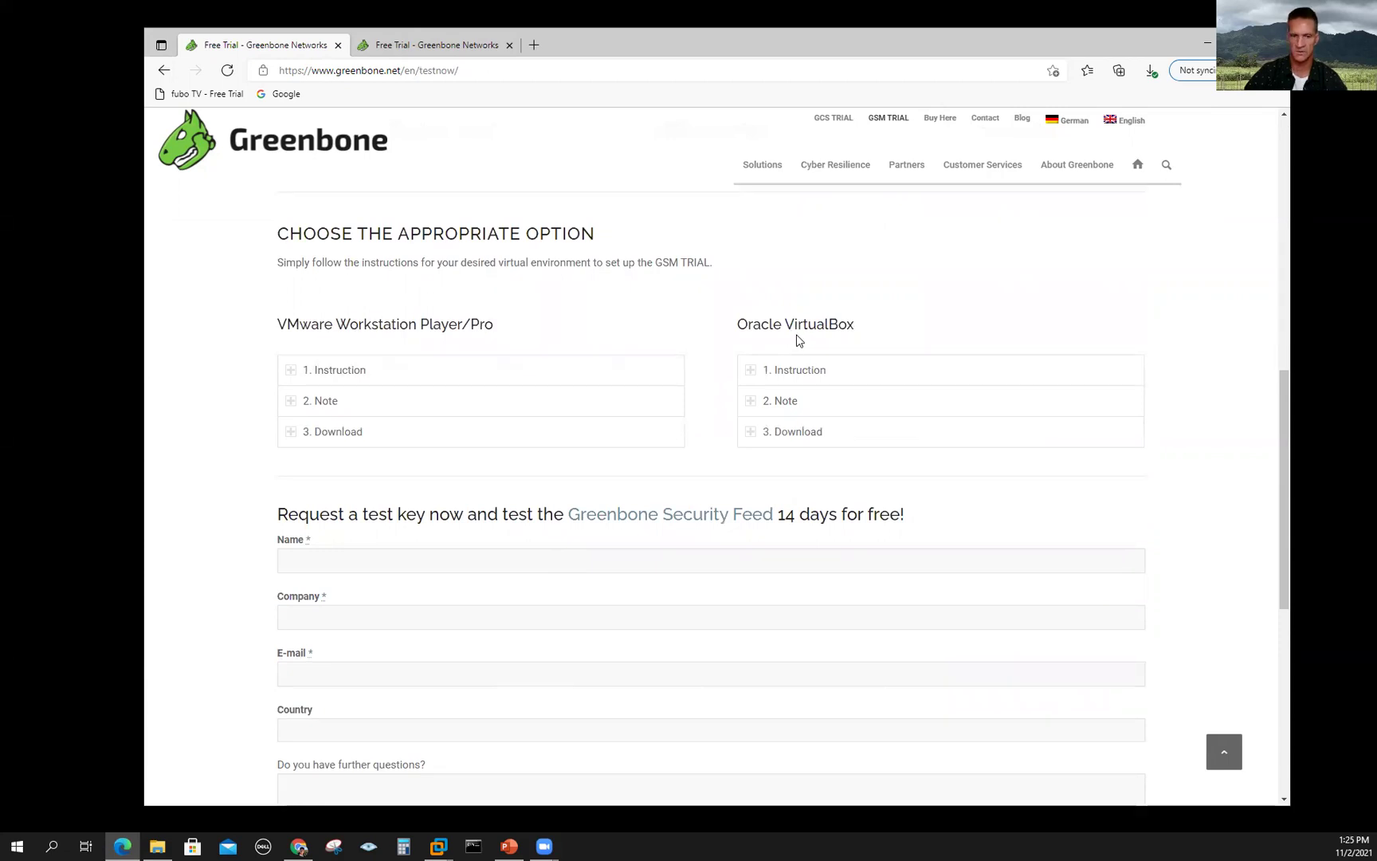
pyautogui.click(289, 376)
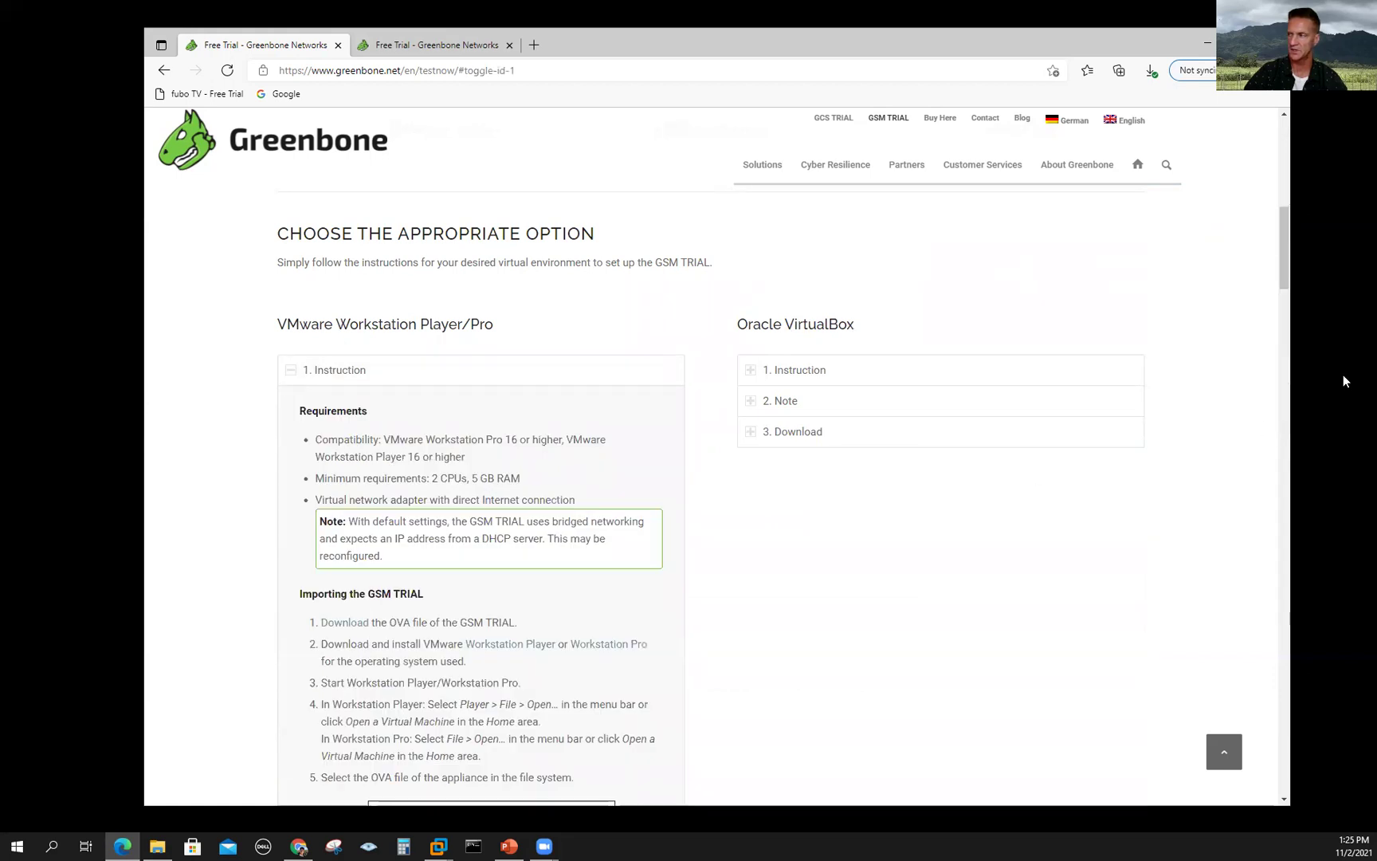
# Step: Reveal the VMware 21.04.8 download and SHA256 checksum, then switch to the Virtual Machines folder
pyautogui.moveTo(1284, 283); pyautogui.dragTo(1264, 257)
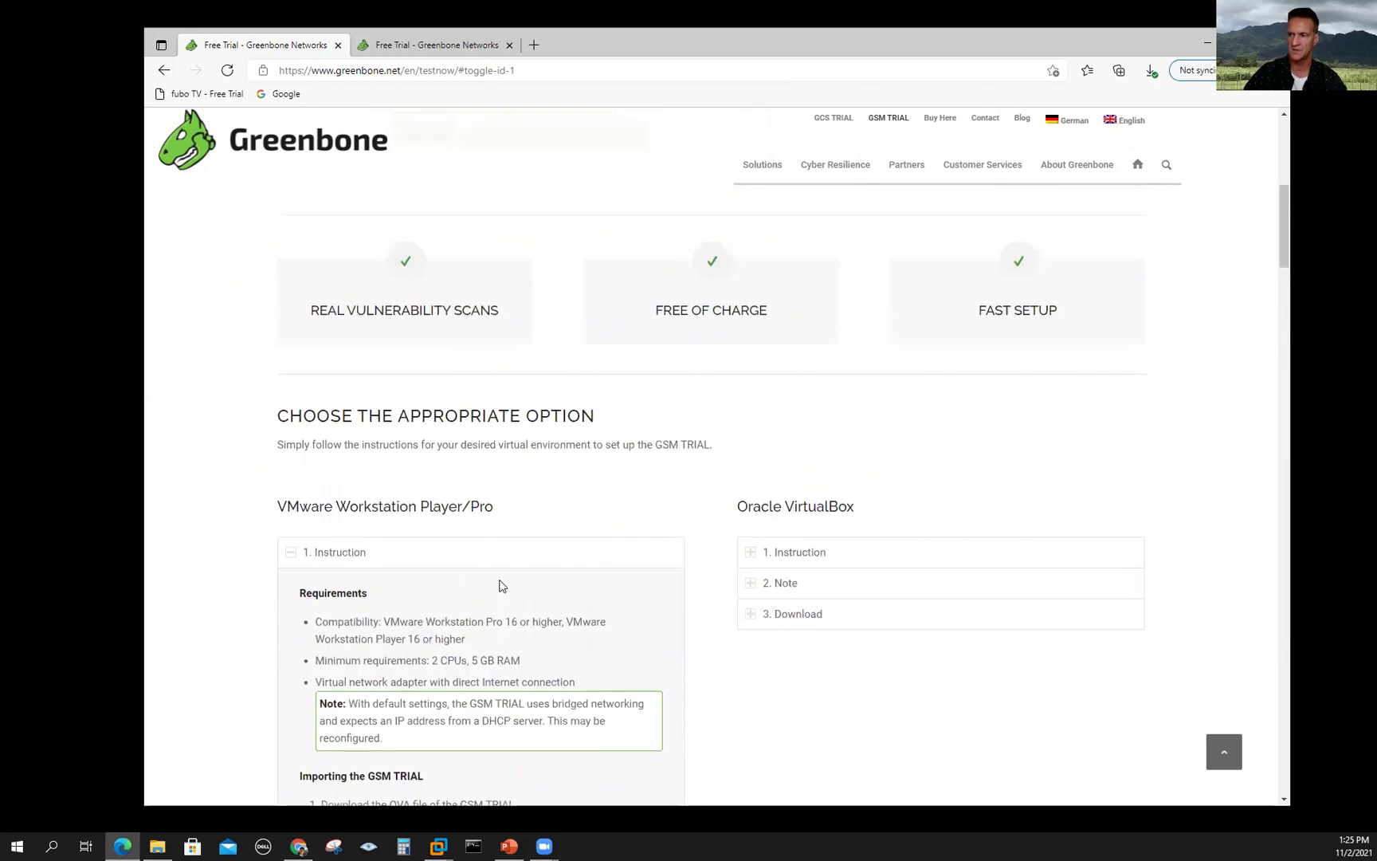
pyautogui.click(290, 559)
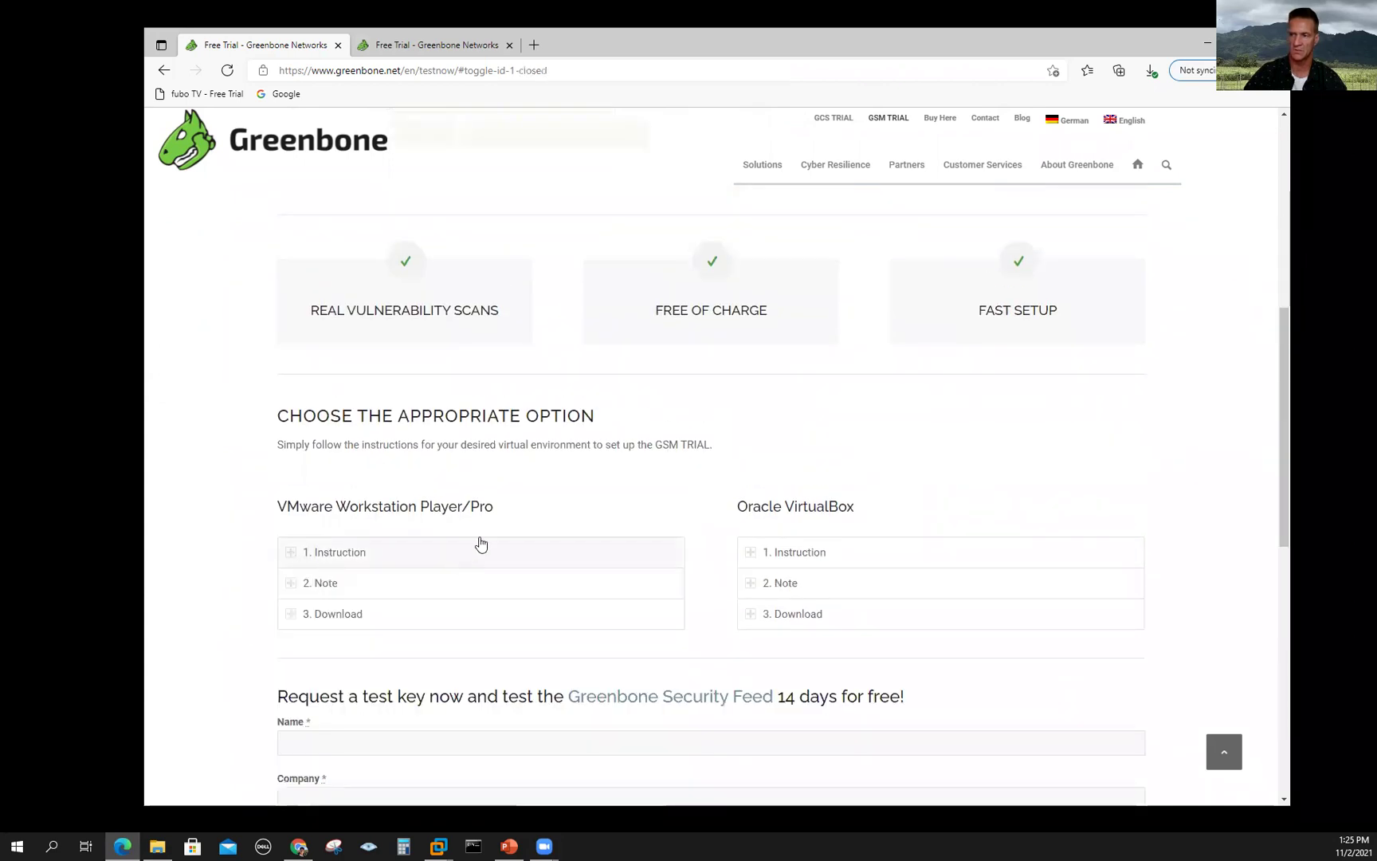
pyautogui.scroll(-4, 554, 517)
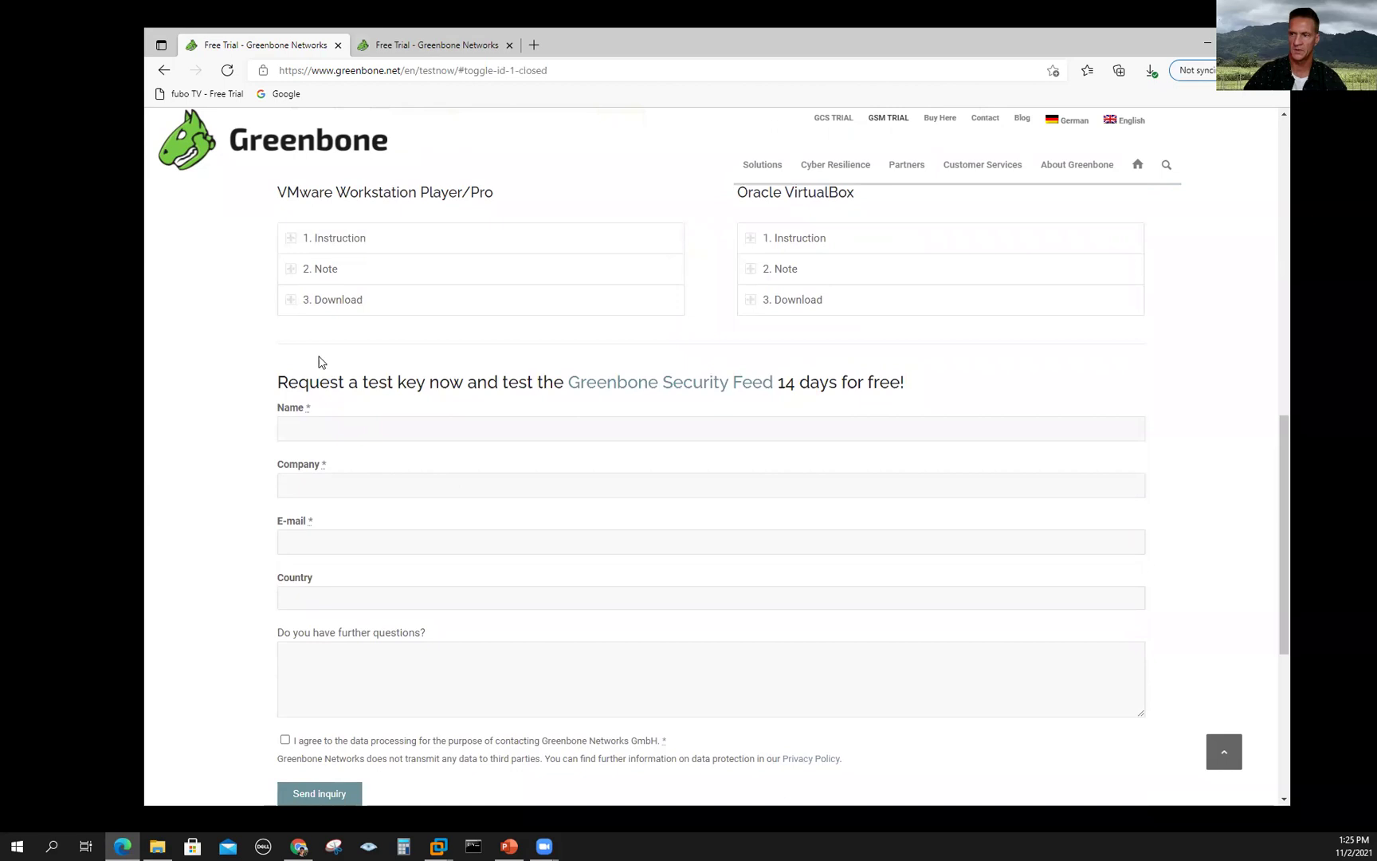
pyautogui.click(290, 307)
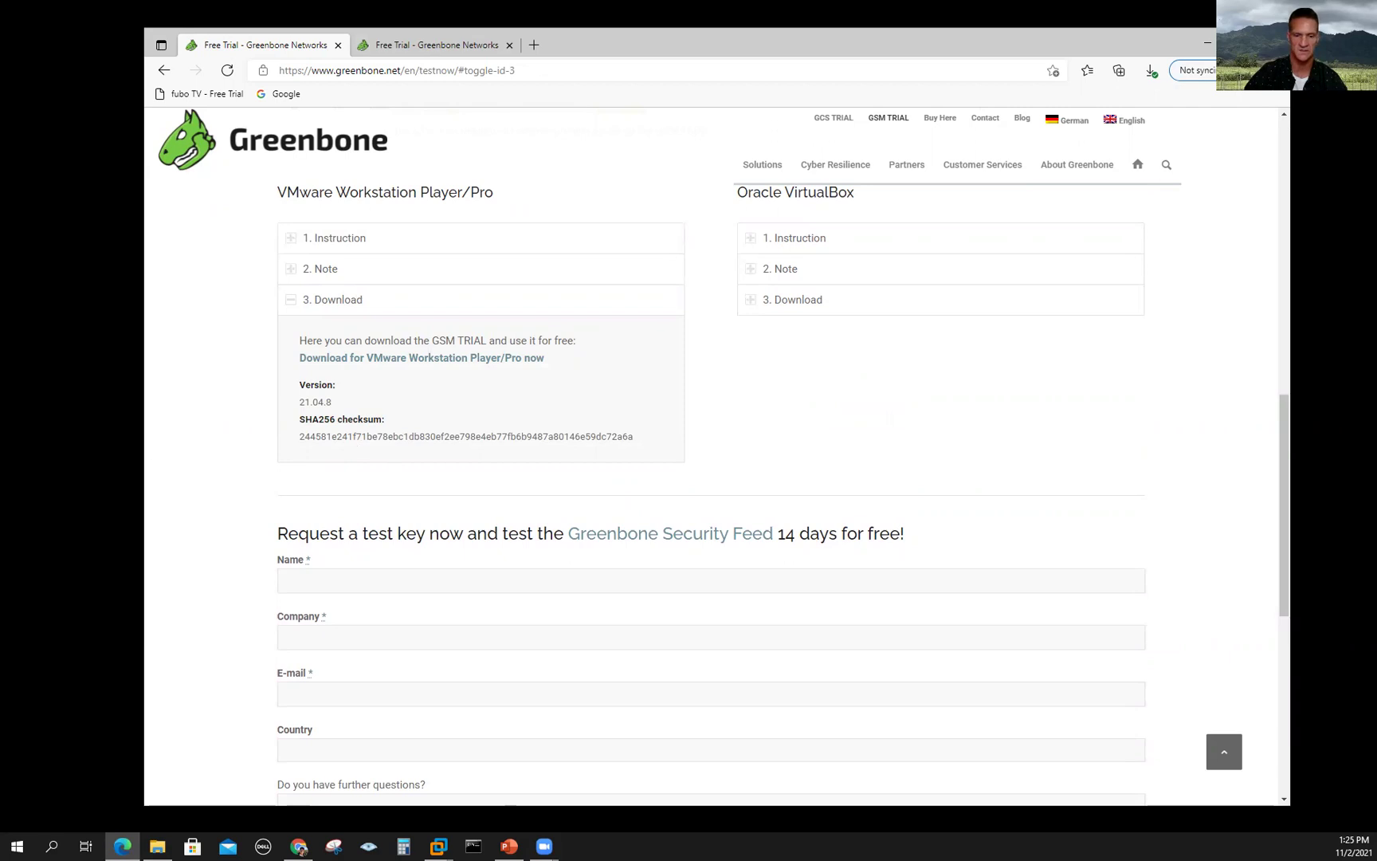
pyautogui.hotkey('alt', 'Tab')
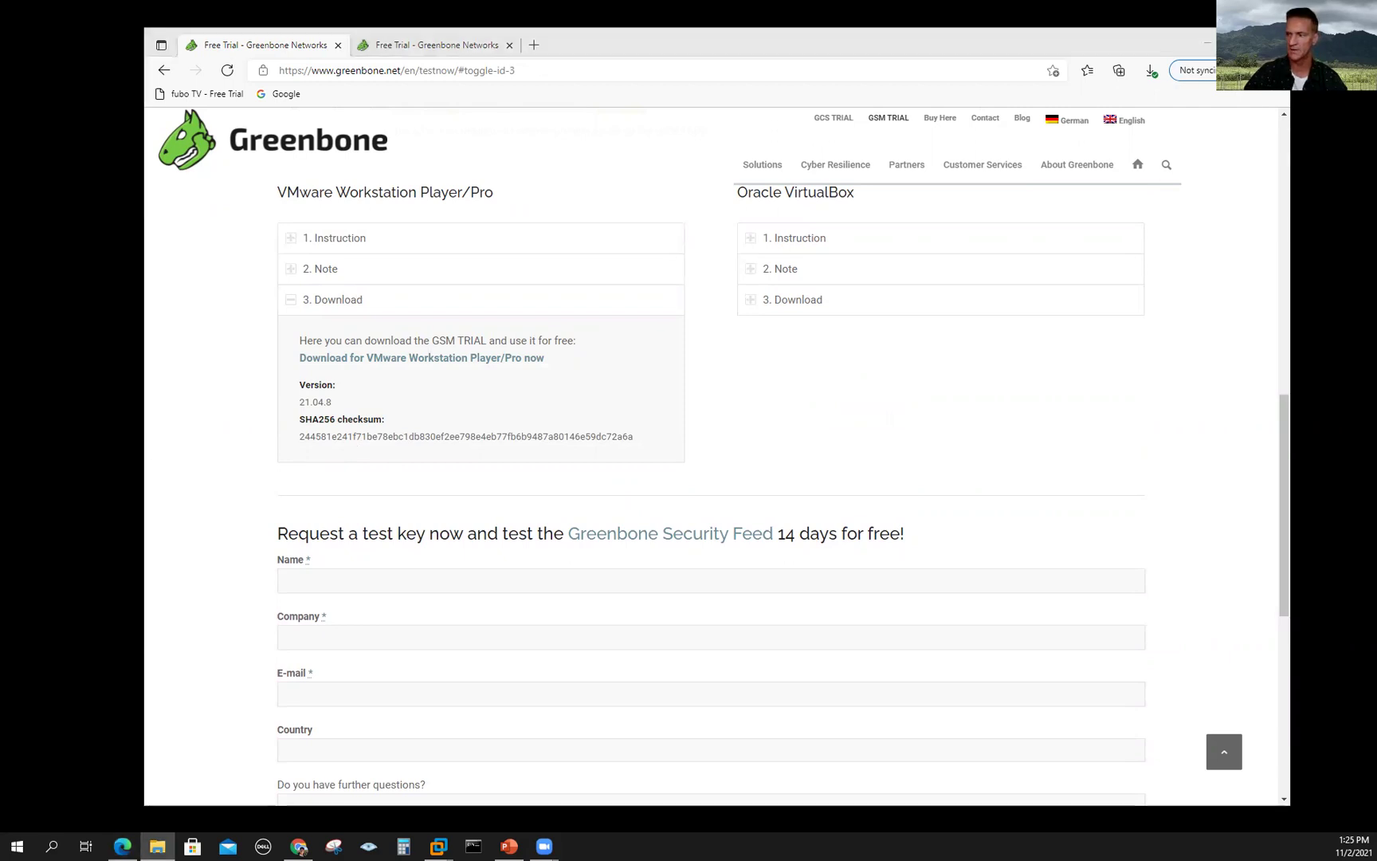
pyautogui.scroll(1, 623, 662)
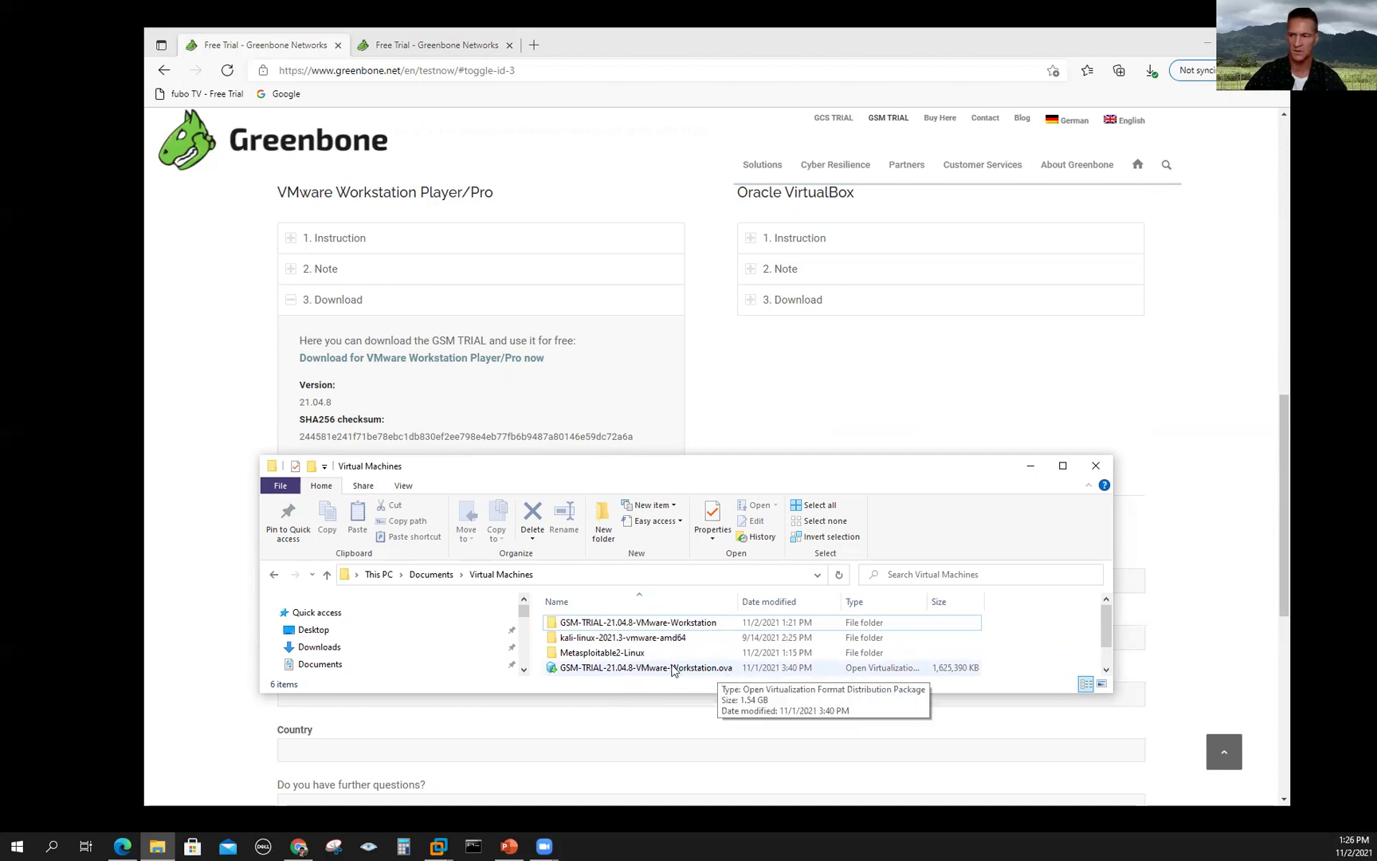
# Step: Check GSM-TRIAL-21.04.8-VMware-Workstation.ova's SHA-256 against the website's value, then minimize File Explorer
pyautogui.rightClick(672, 669)
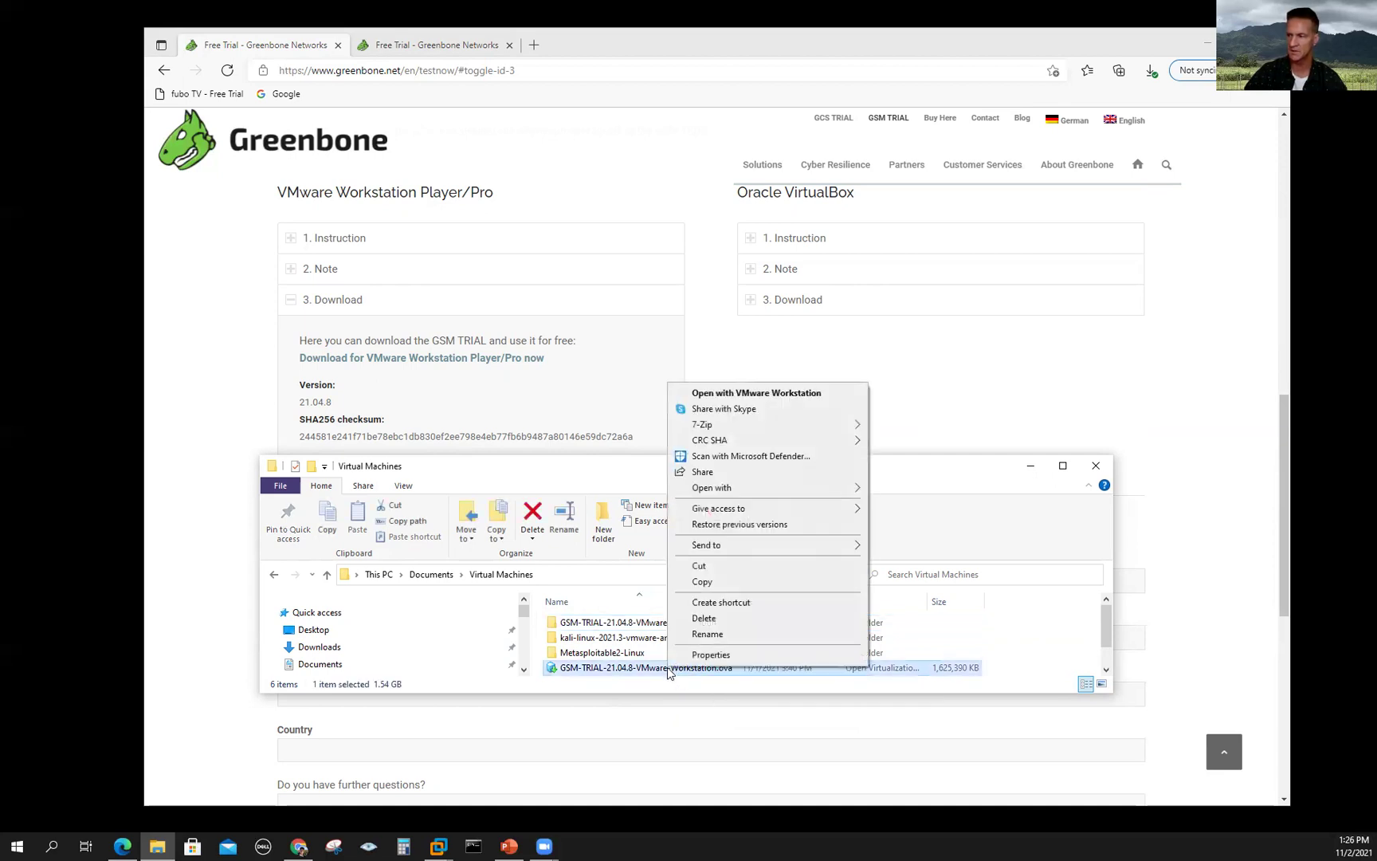
pyautogui.moveTo(731, 443)
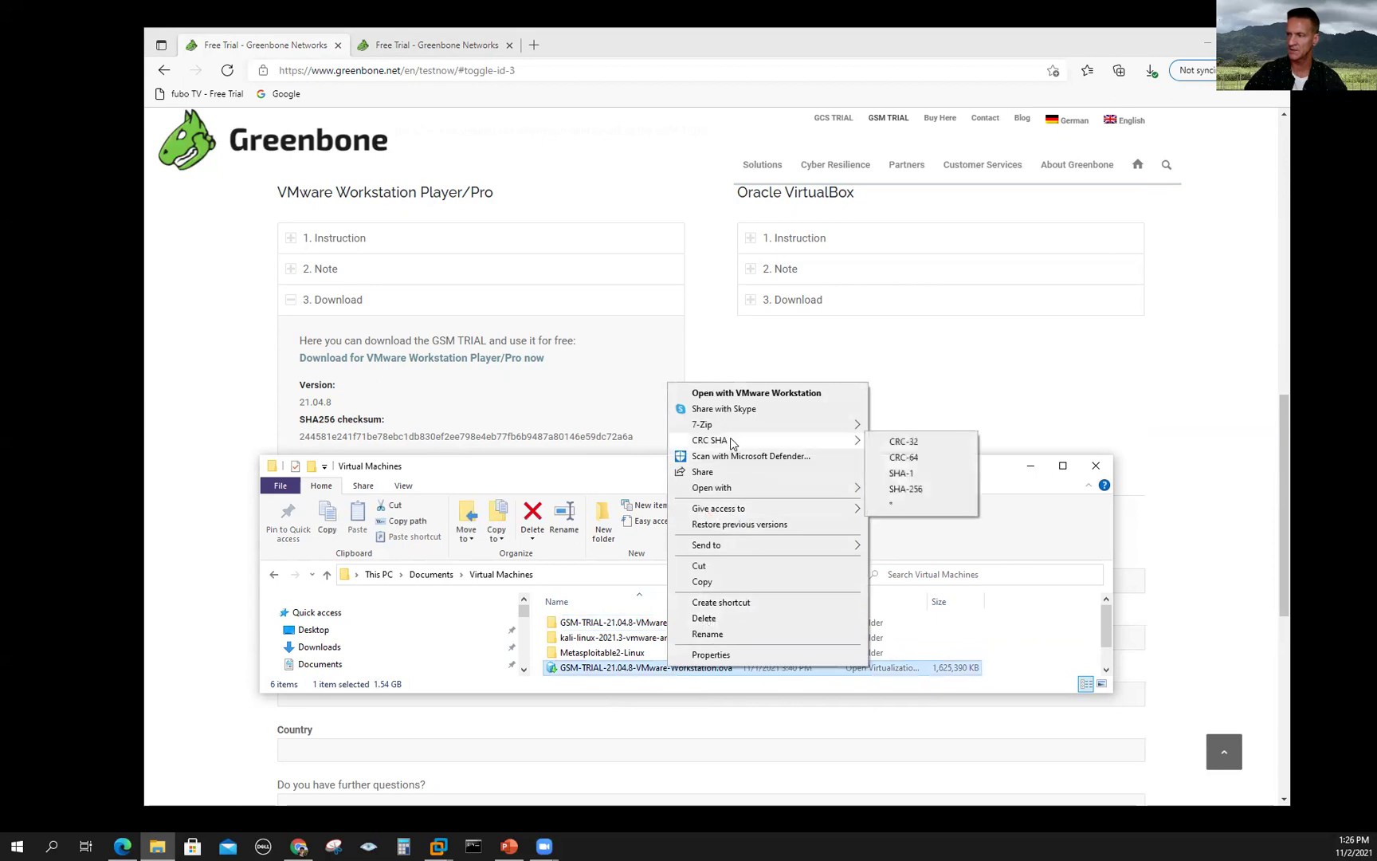
pyautogui.click(919, 489)
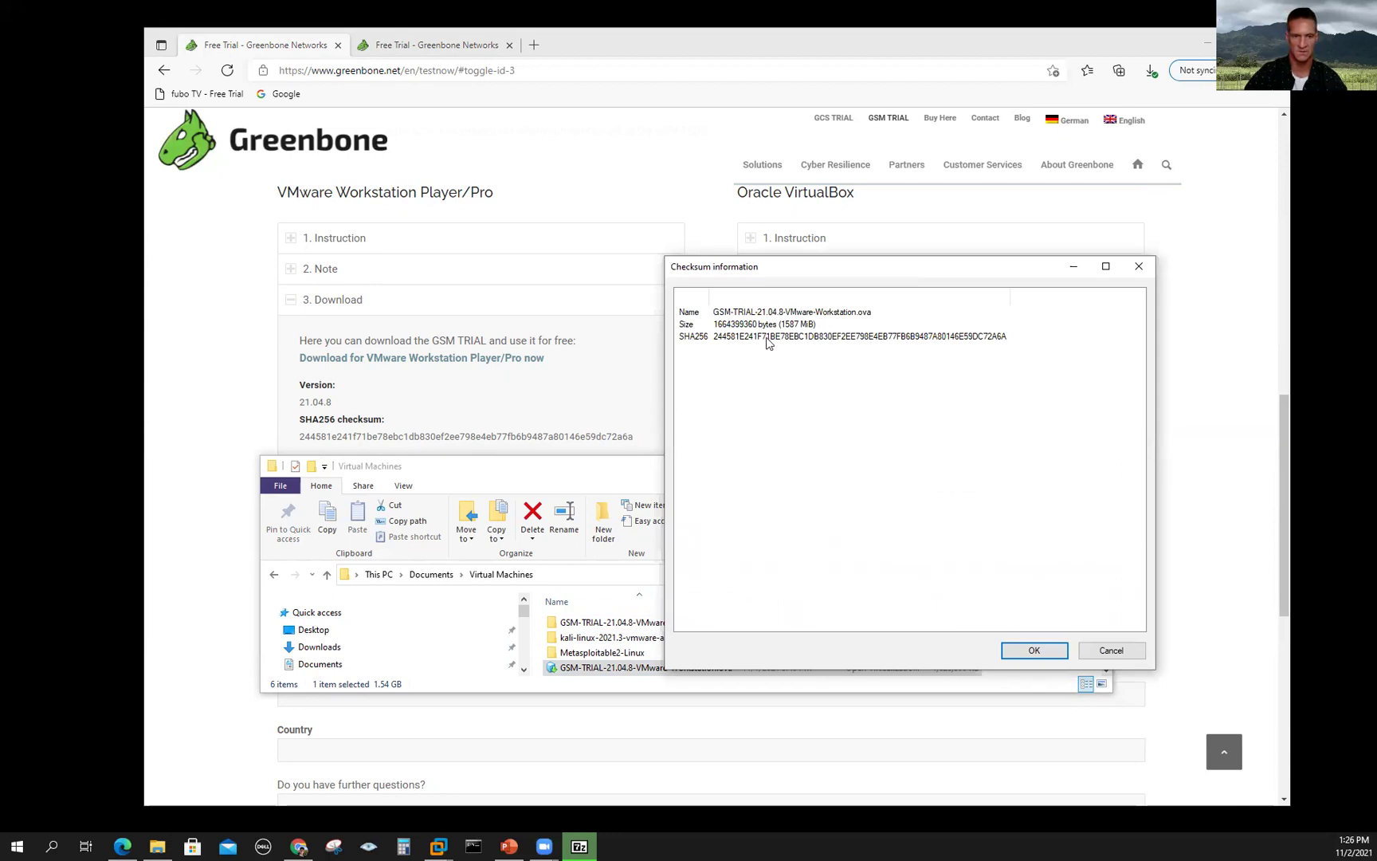
pyautogui.click(1139, 266)
pyautogui.click(1028, 473)
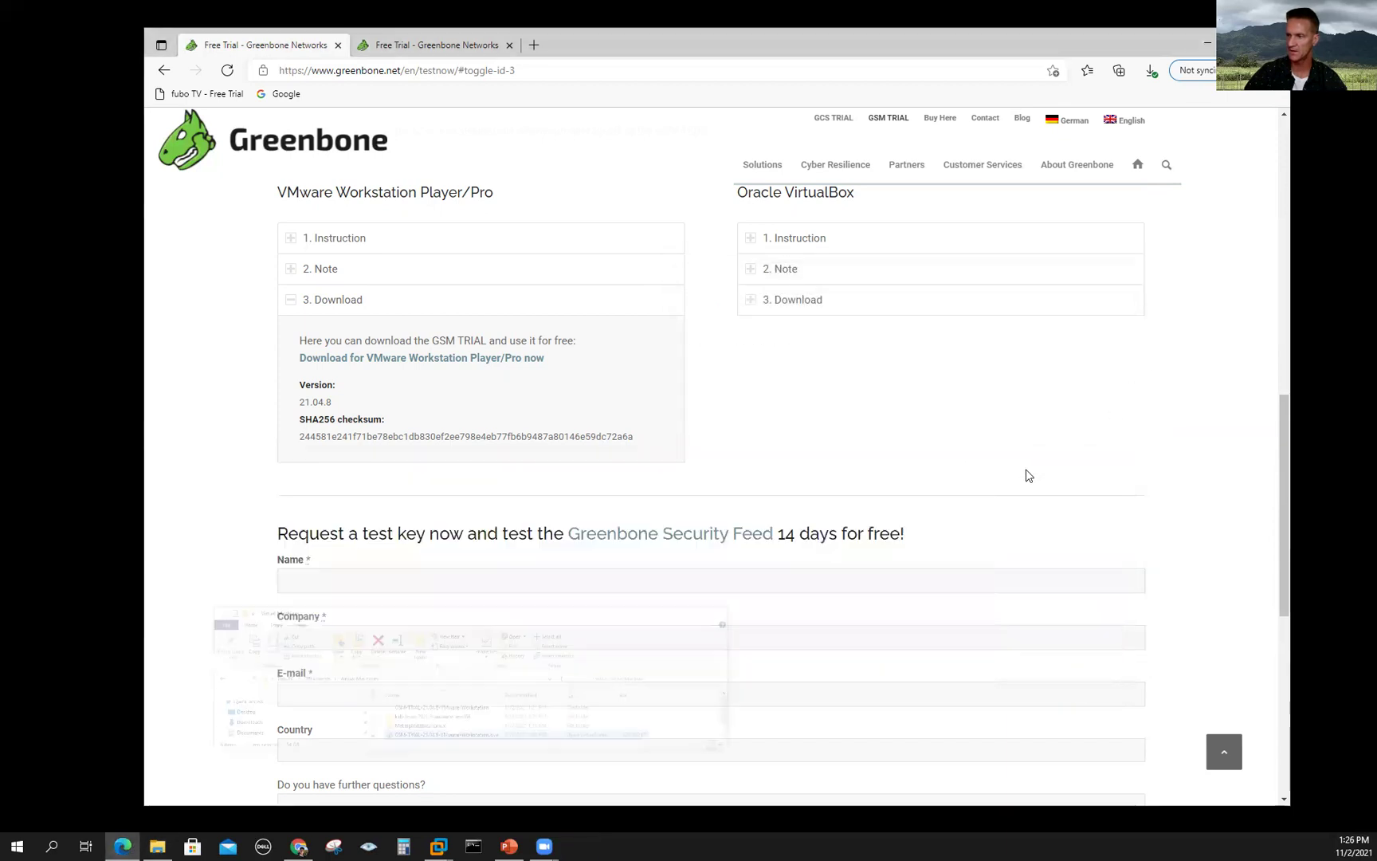
# Step: Scroll to the VMware Workstation Player/Pro Download section, then minimize the browser window
pyautogui.scroll(4, 738, 477)
pyautogui.scroll(5, 738, 481)
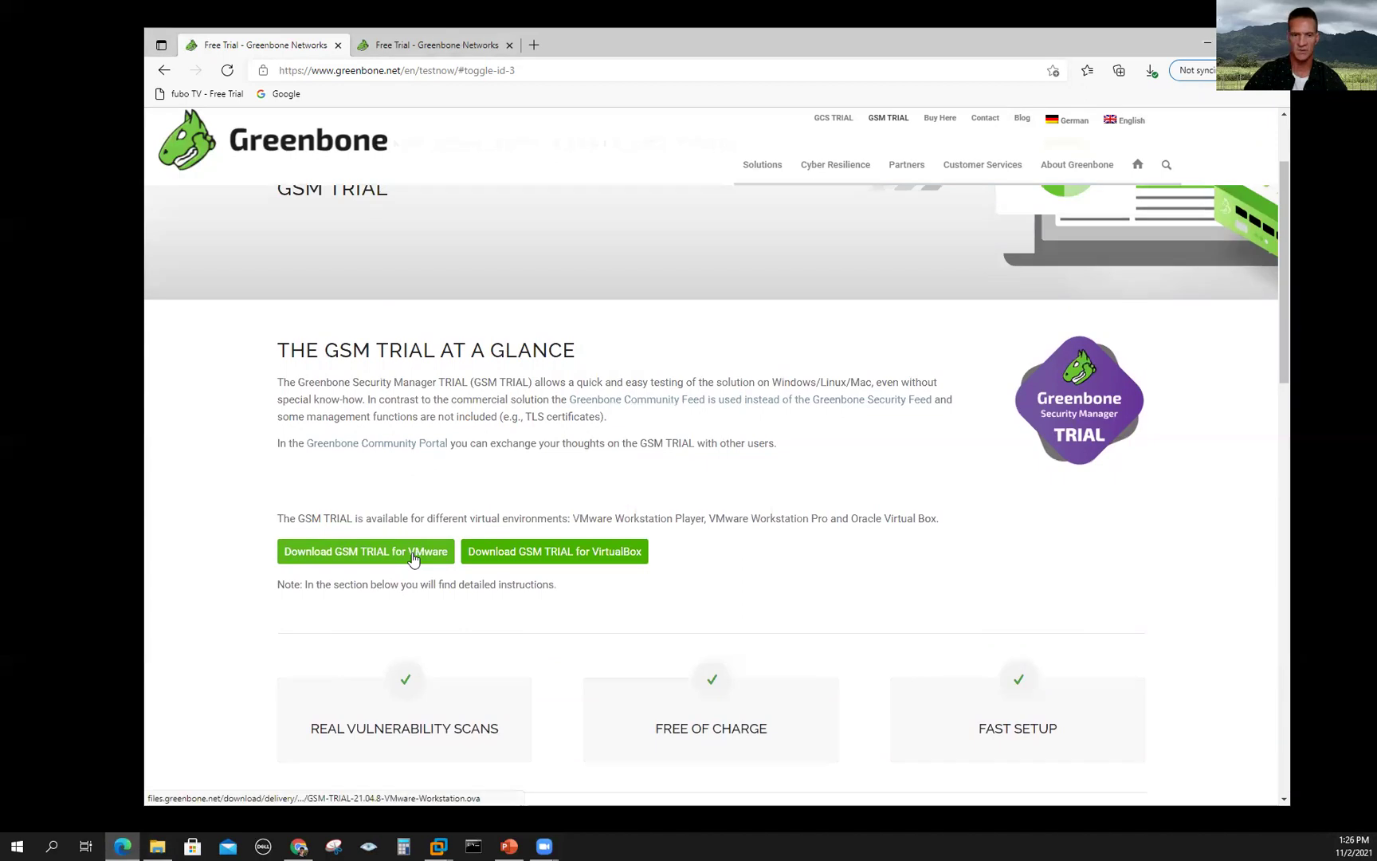
pyautogui.scroll(-4, 430, 558)
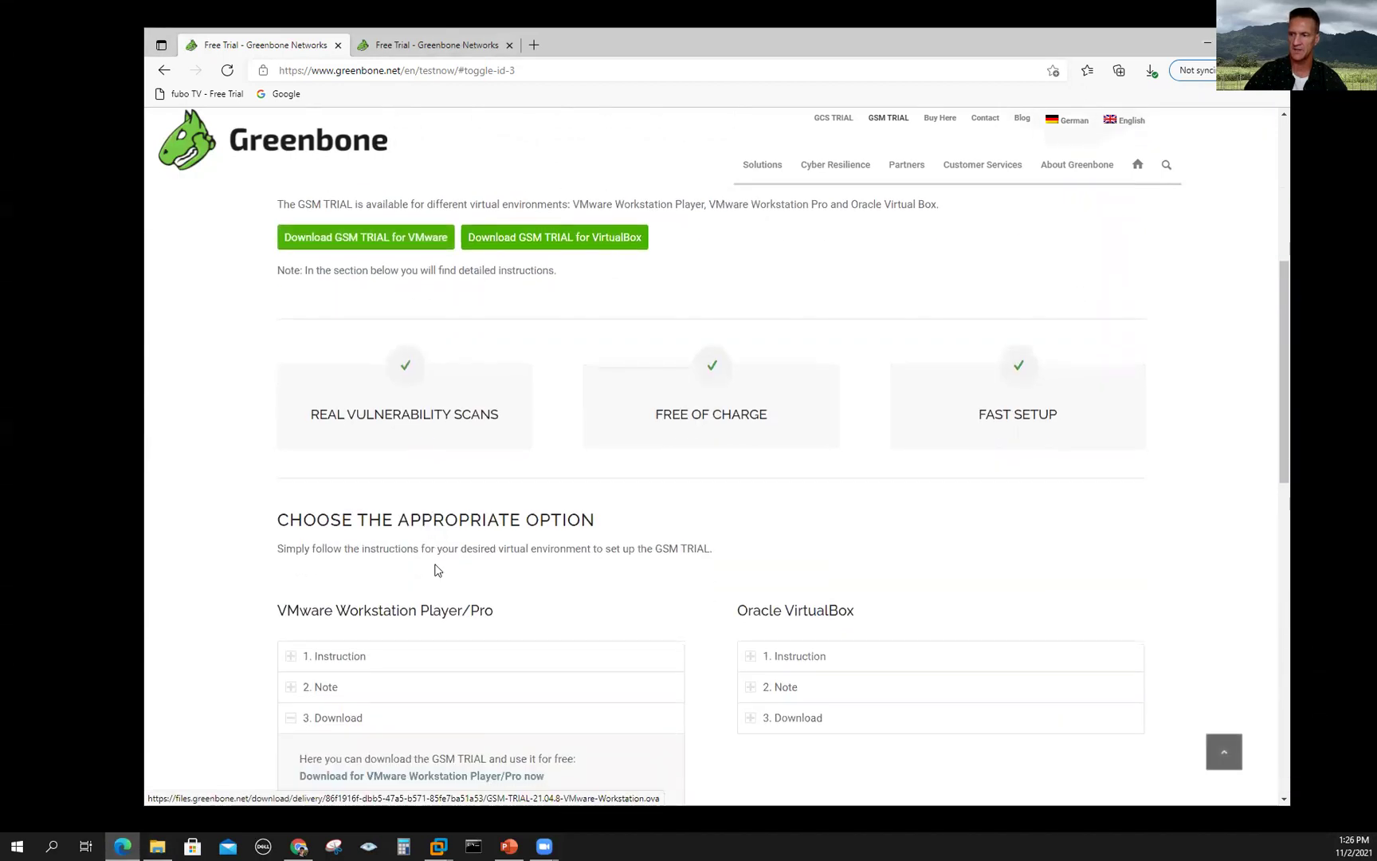
pyautogui.scroll(-1, 398, 566)
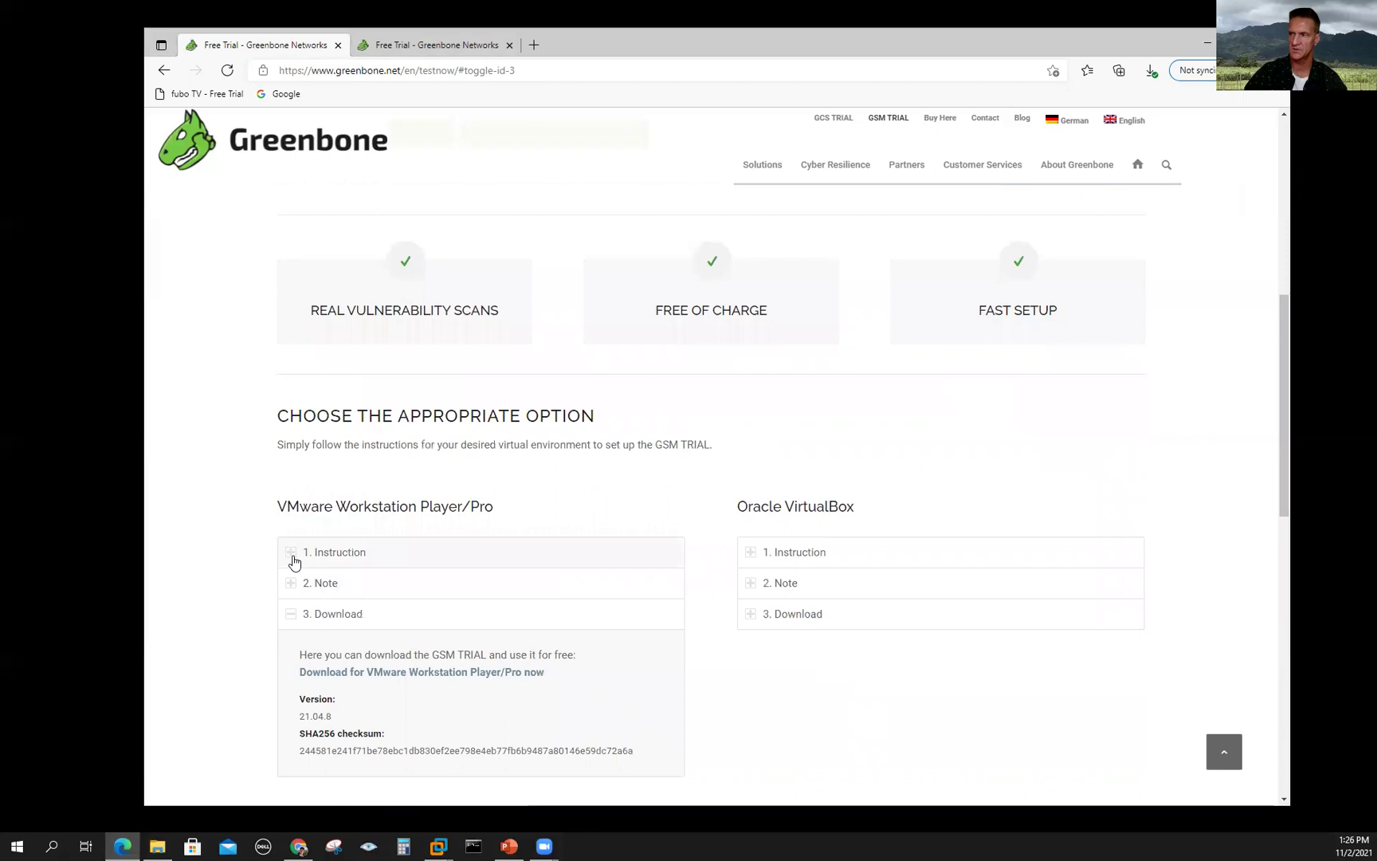
pyautogui.click(1206, 49)
# Step: Bring VMware Workstation forward and show the GSM-TRIAL-21.04.8 summary with 5 GB memory and NAT
pyautogui.moveTo(437, 845)
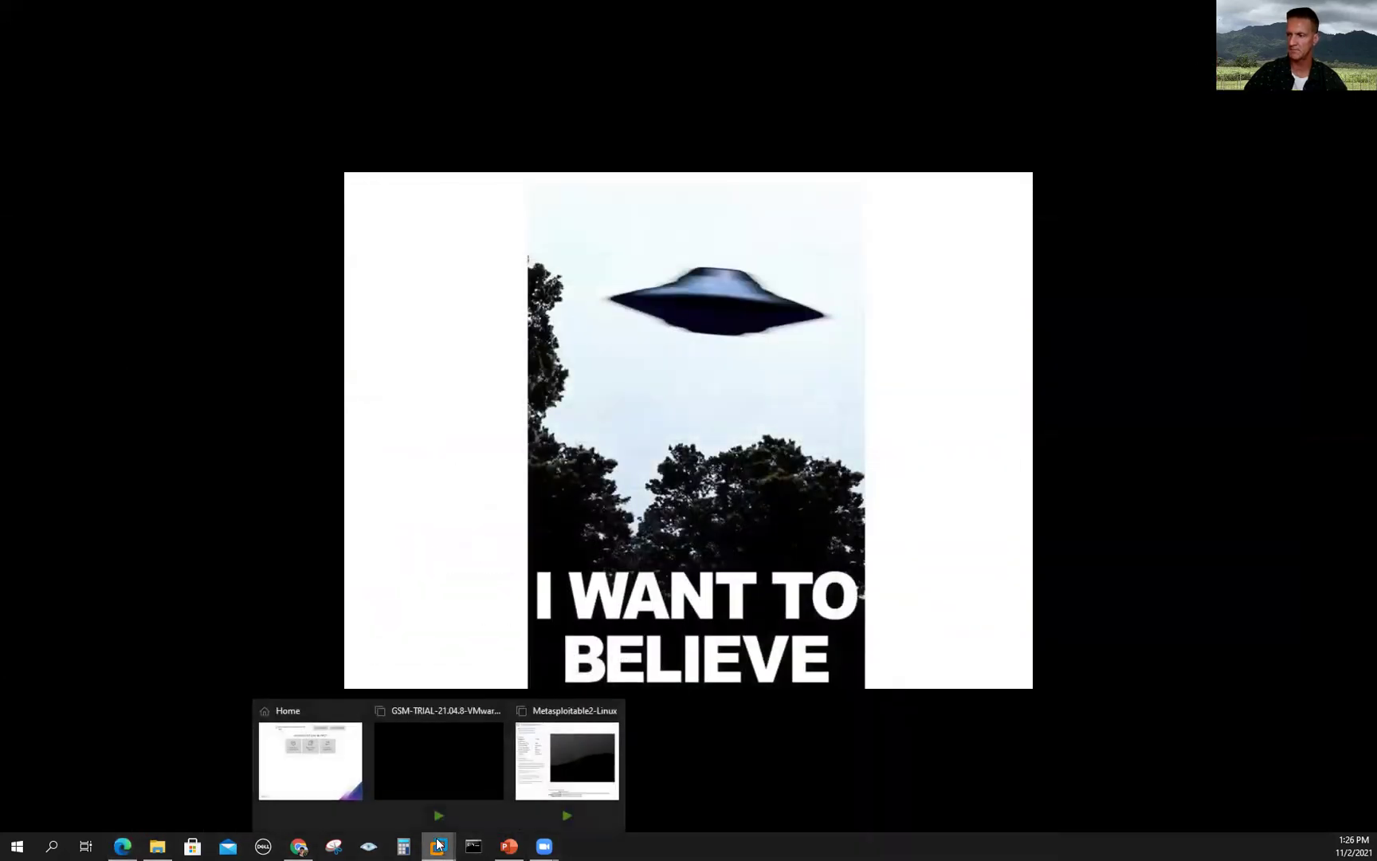
pyautogui.click(337, 772)
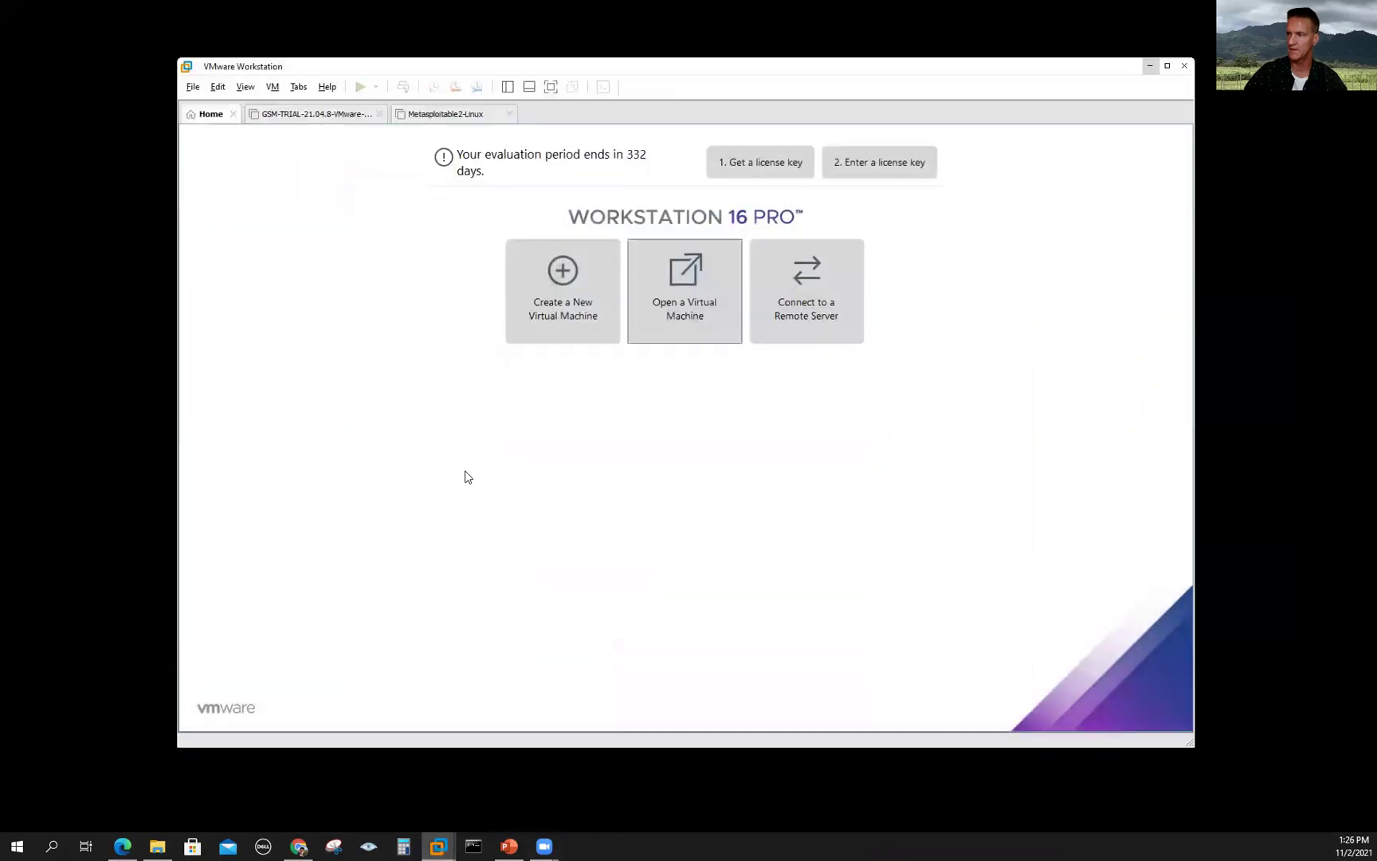
pyautogui.click(316, 116)
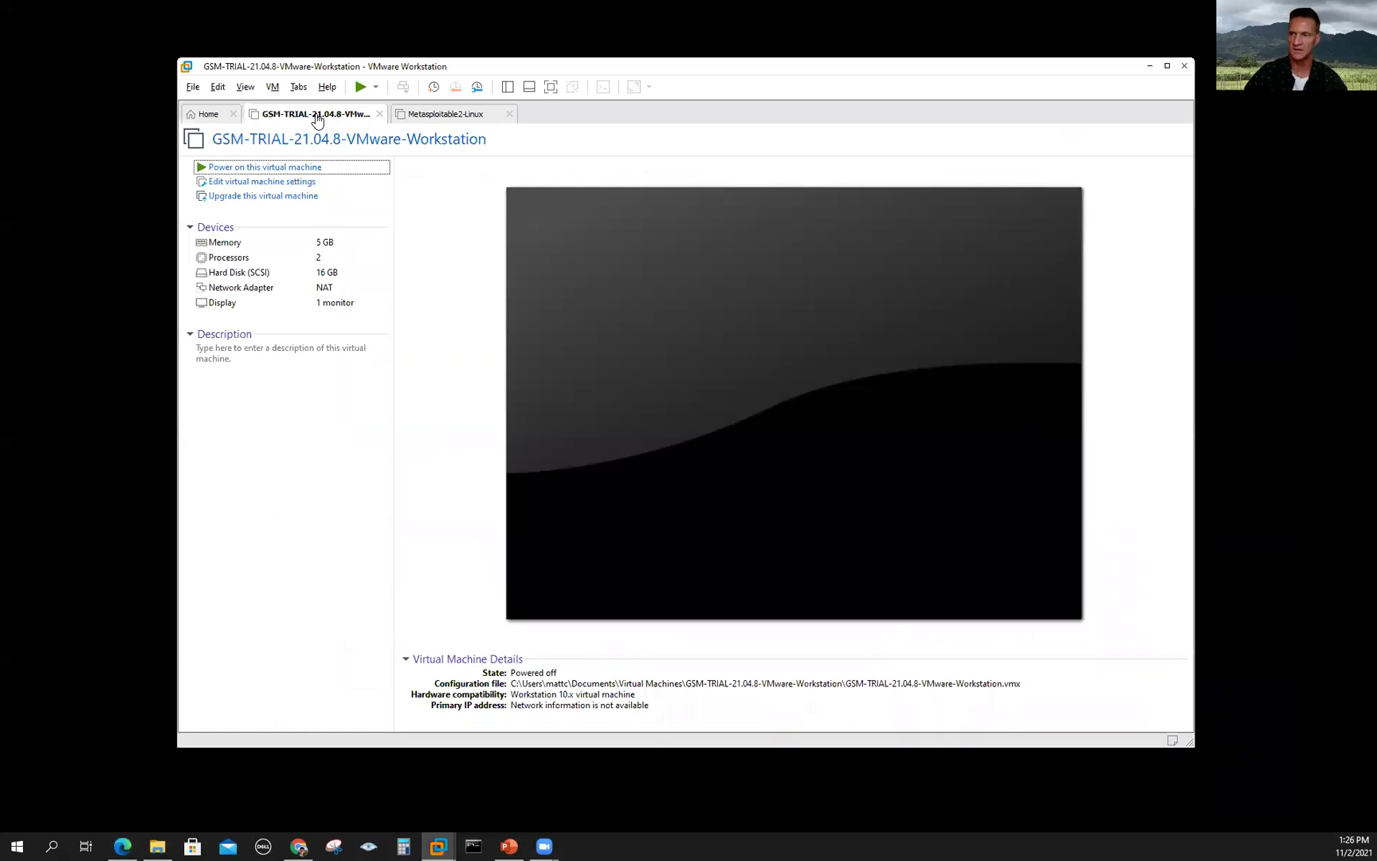
pyautogui.click(210, 116)
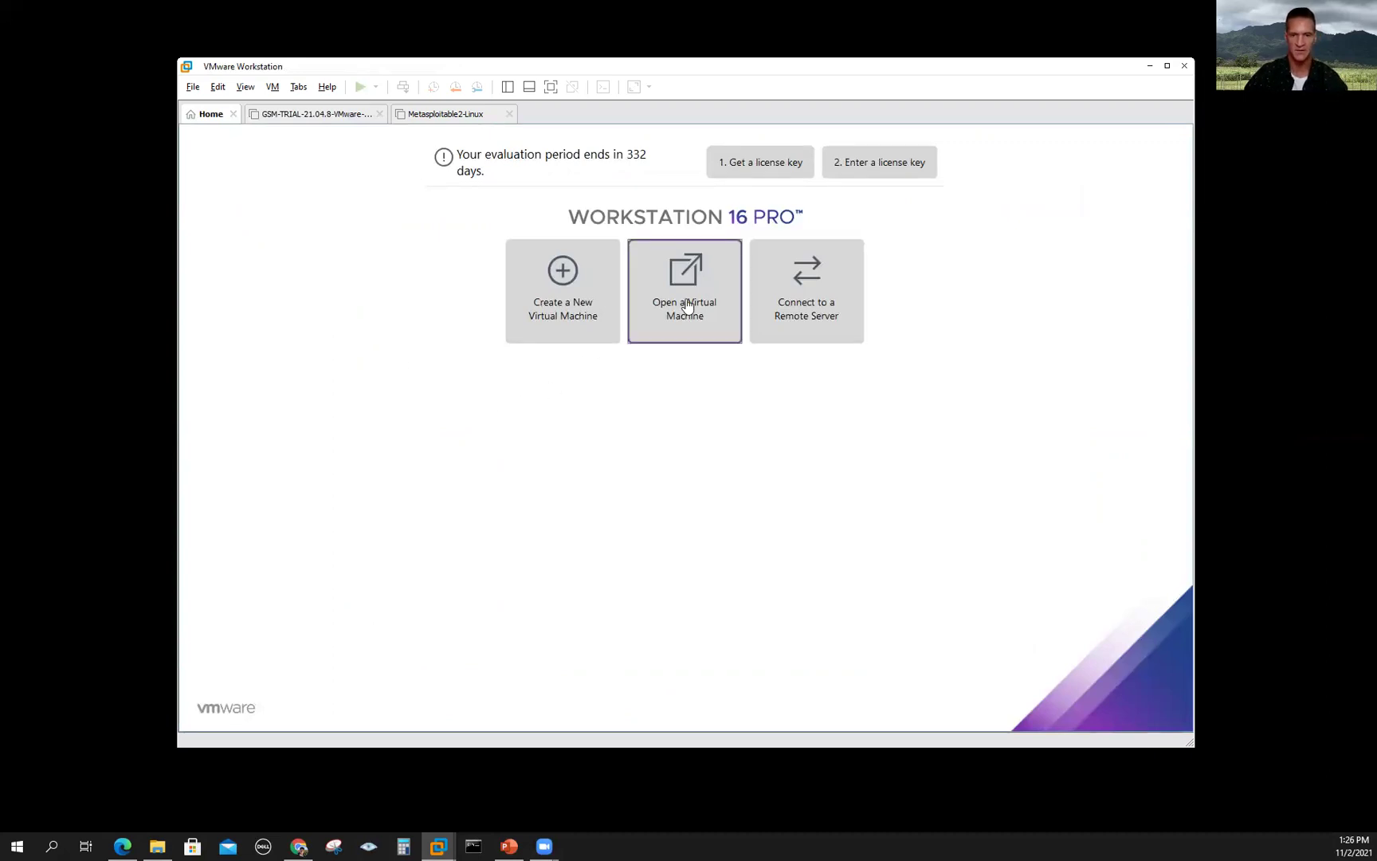
pyautogui.click(319, 117)
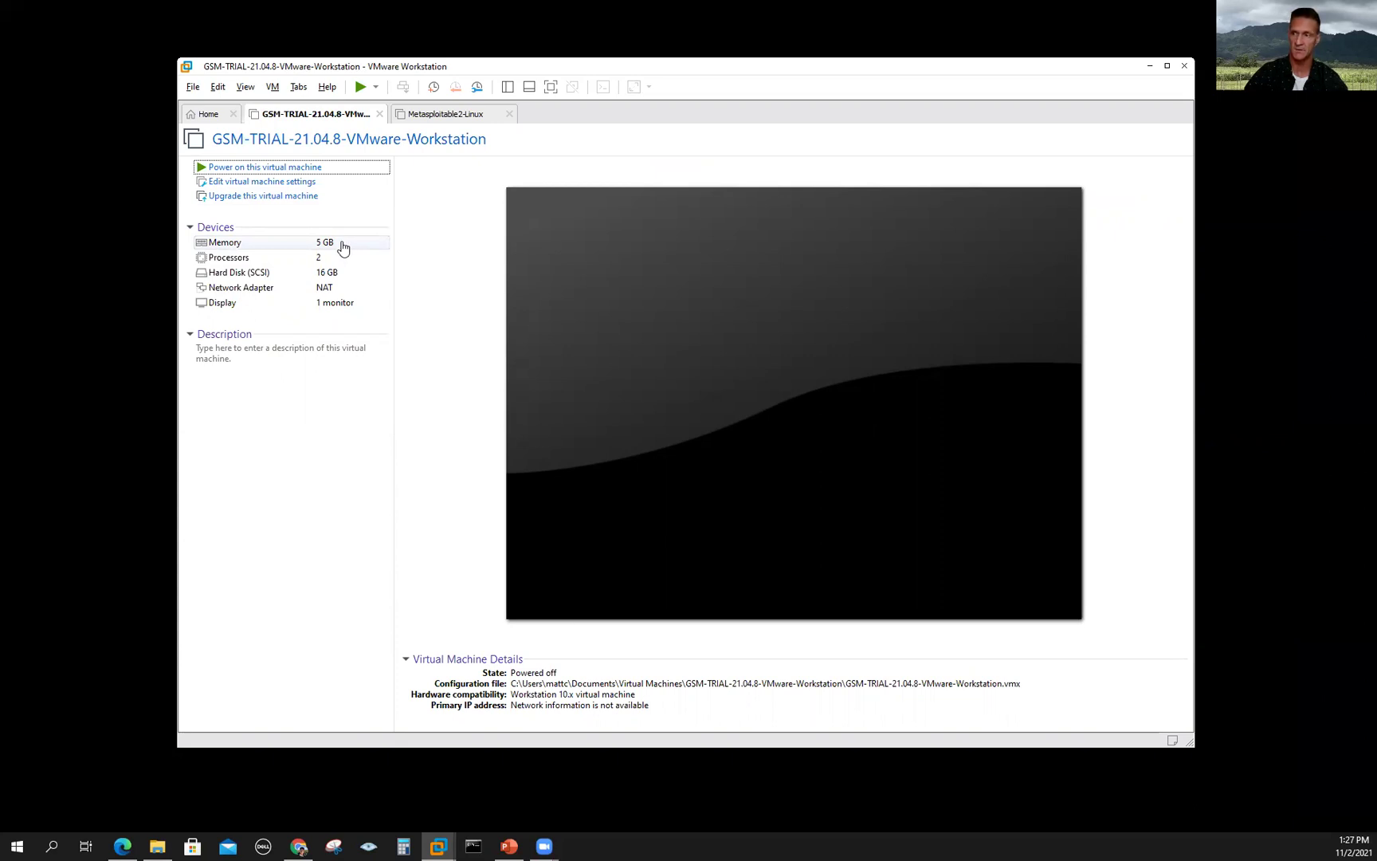
pyautogui.doubleClick(251, 290)
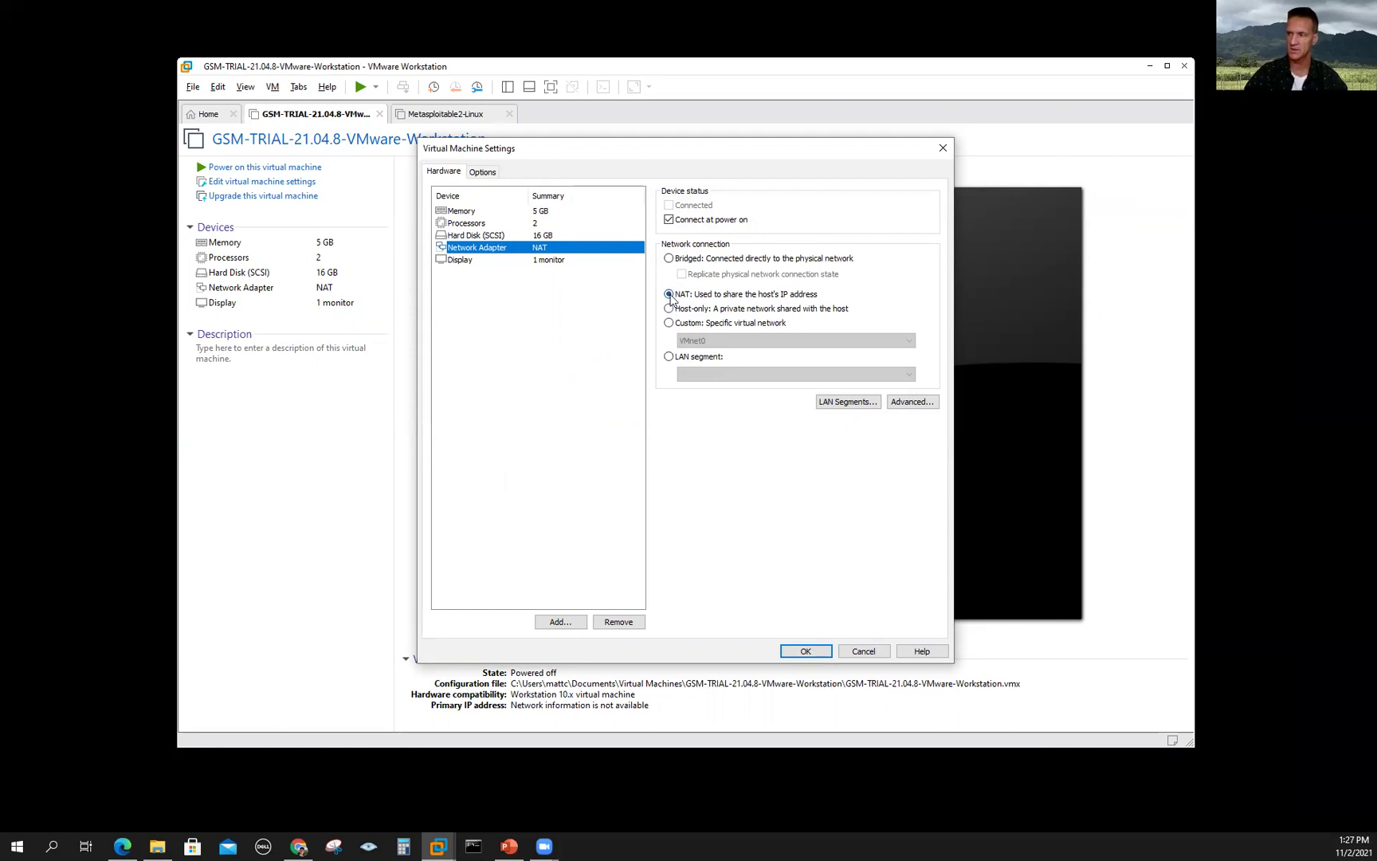
pyautogui.click(804, 651)
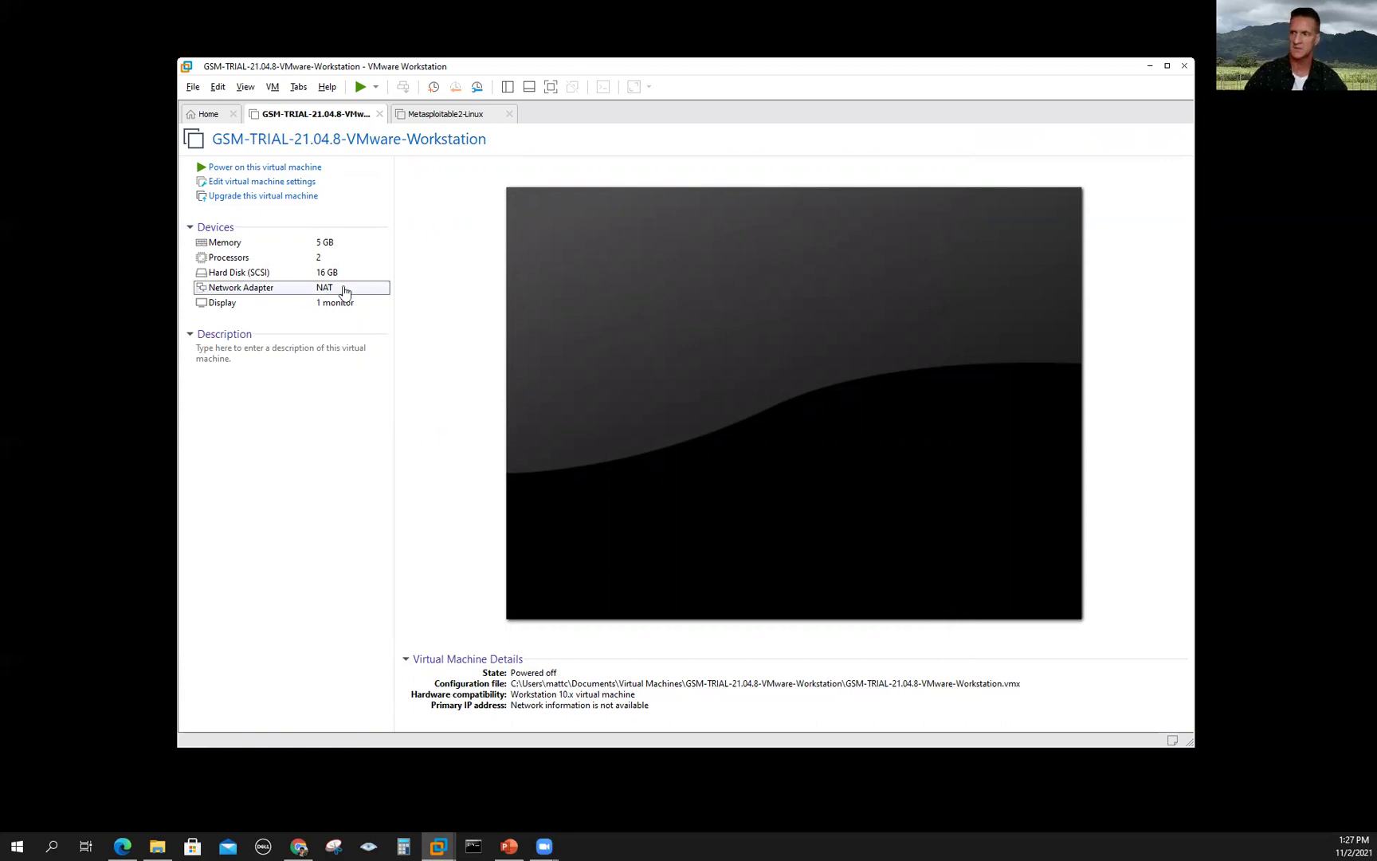
# Step: Power on the GSM-TRIAL machine and log in at the console as admin
pyautogui.click(292, 169)
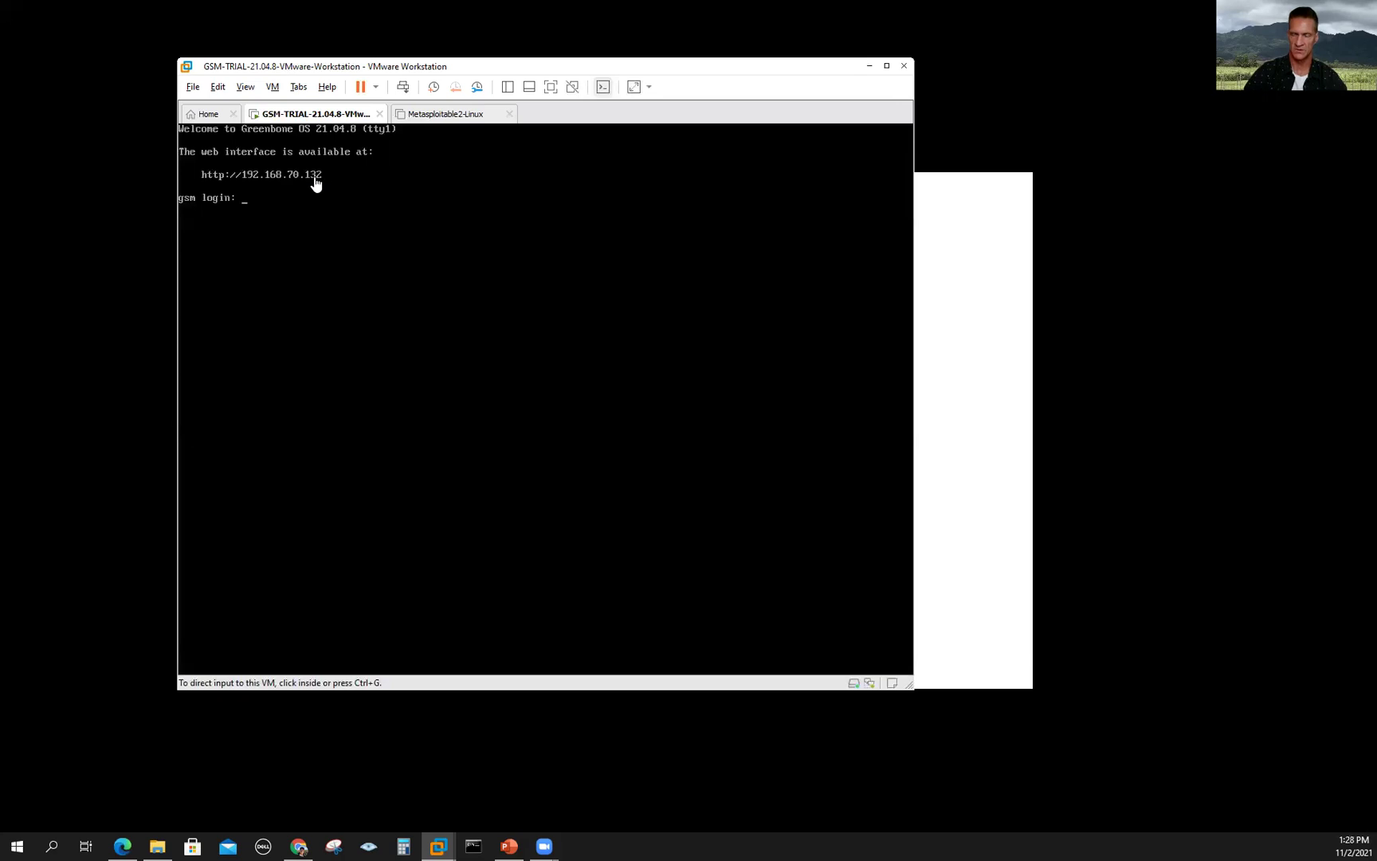
pyautogui.click(247, 203)
pyautogui.write('admin')
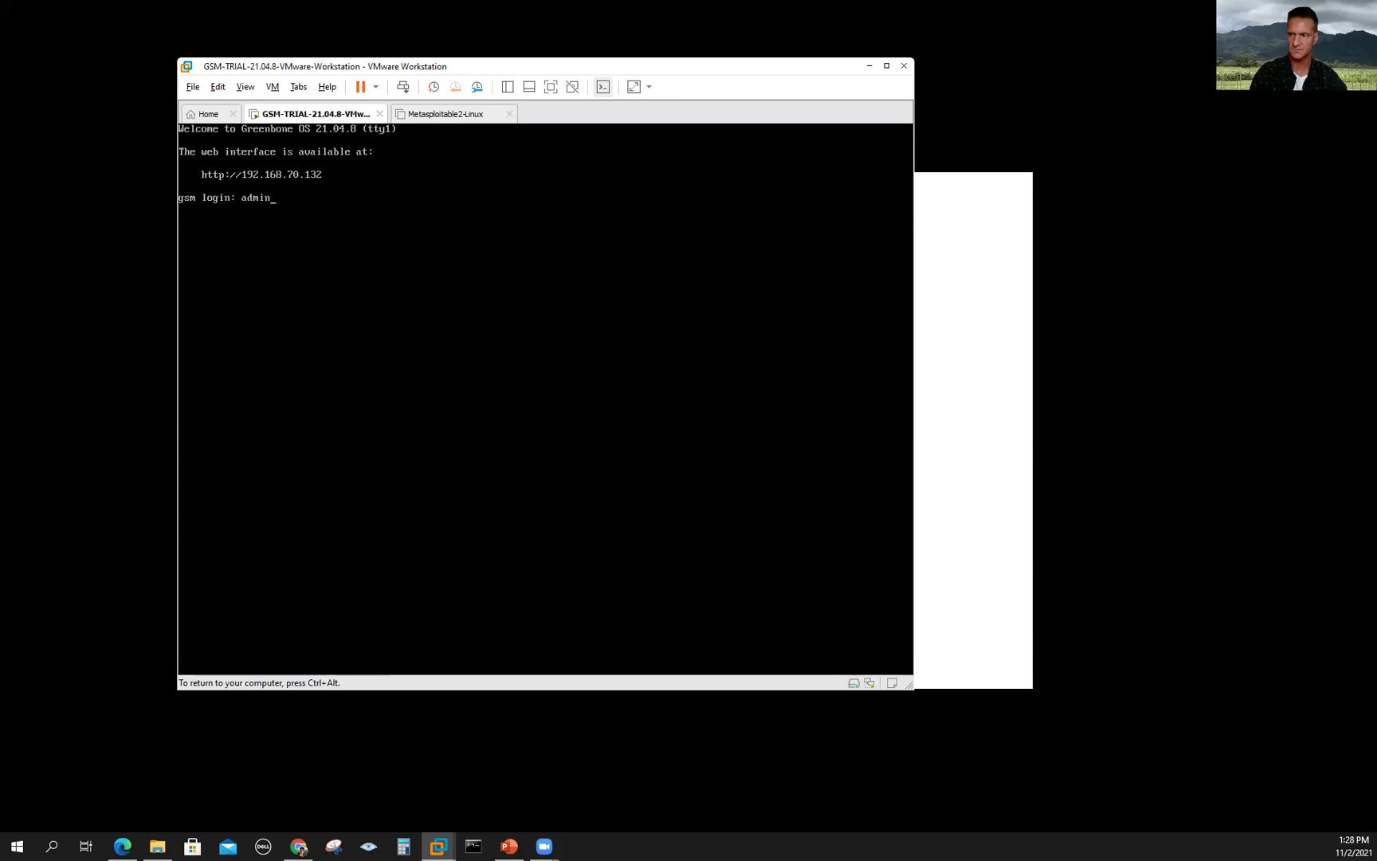
pyautogui.press('Return')
pyautogui.press('Return')
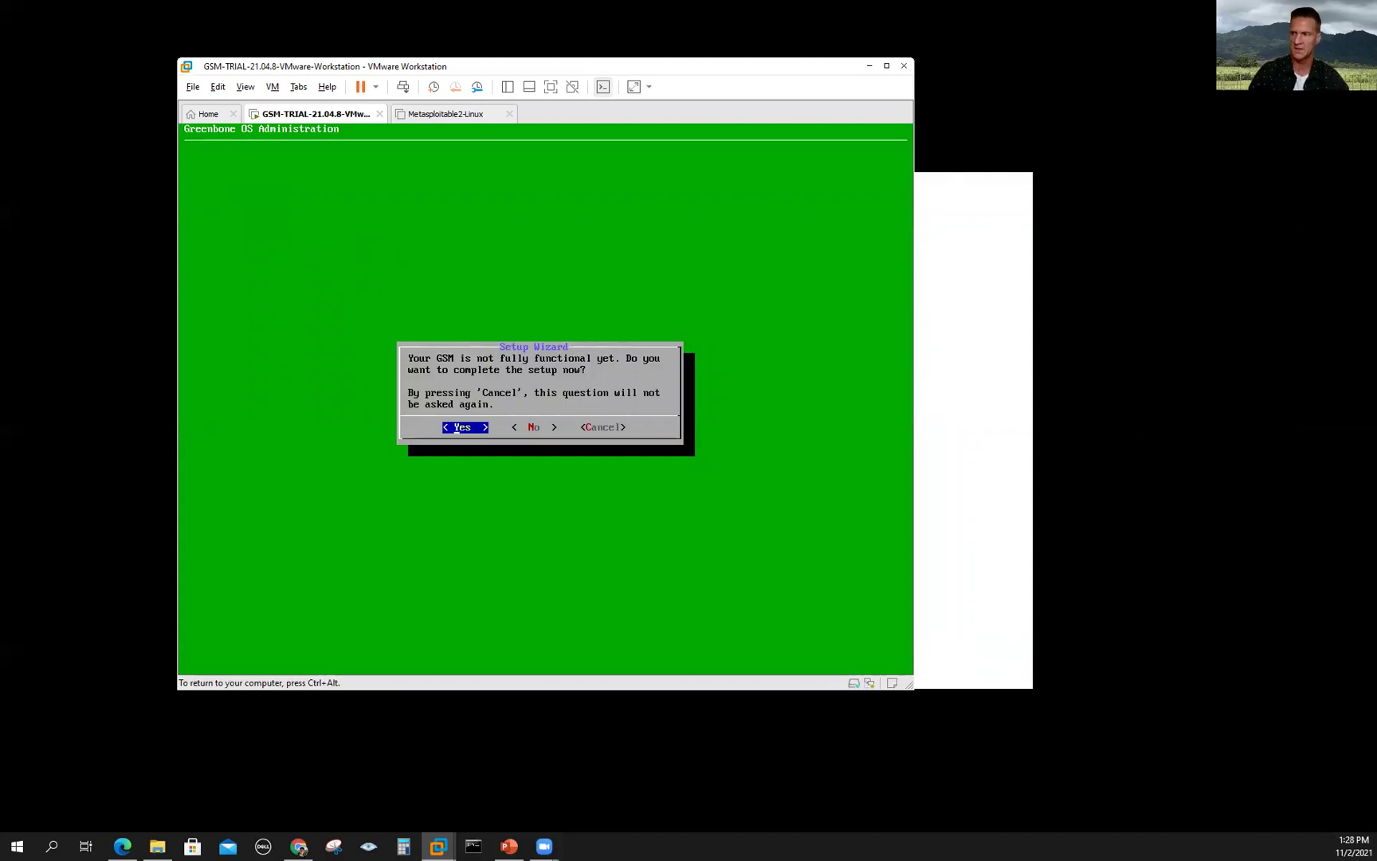
# Step: Accept the setup wizard, skip the subscription key upload, and dismiss the selfcheck results
pyautogui.press('Return')
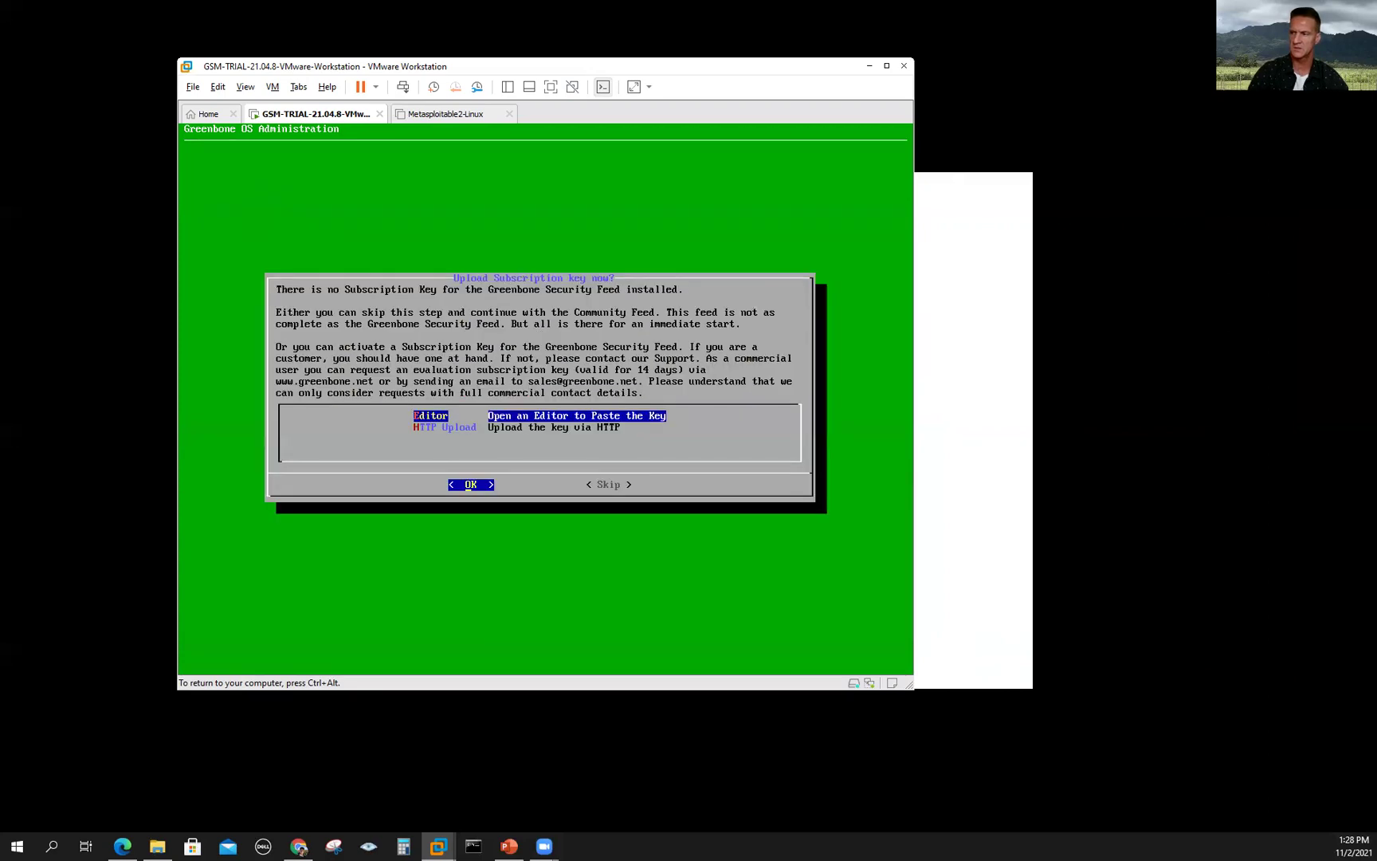
pyautogui.press('Tab')
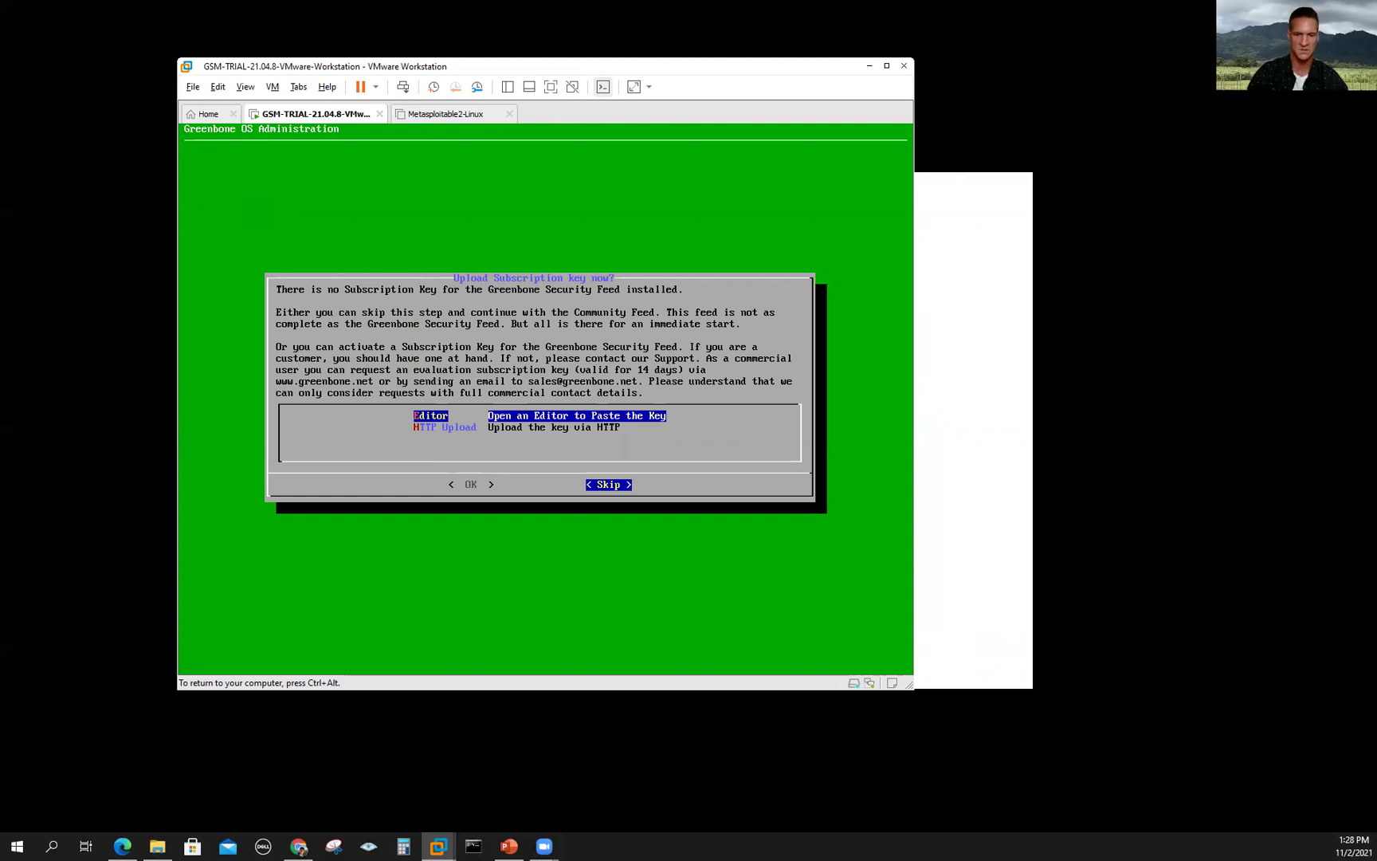
pyautogui.press('Return')
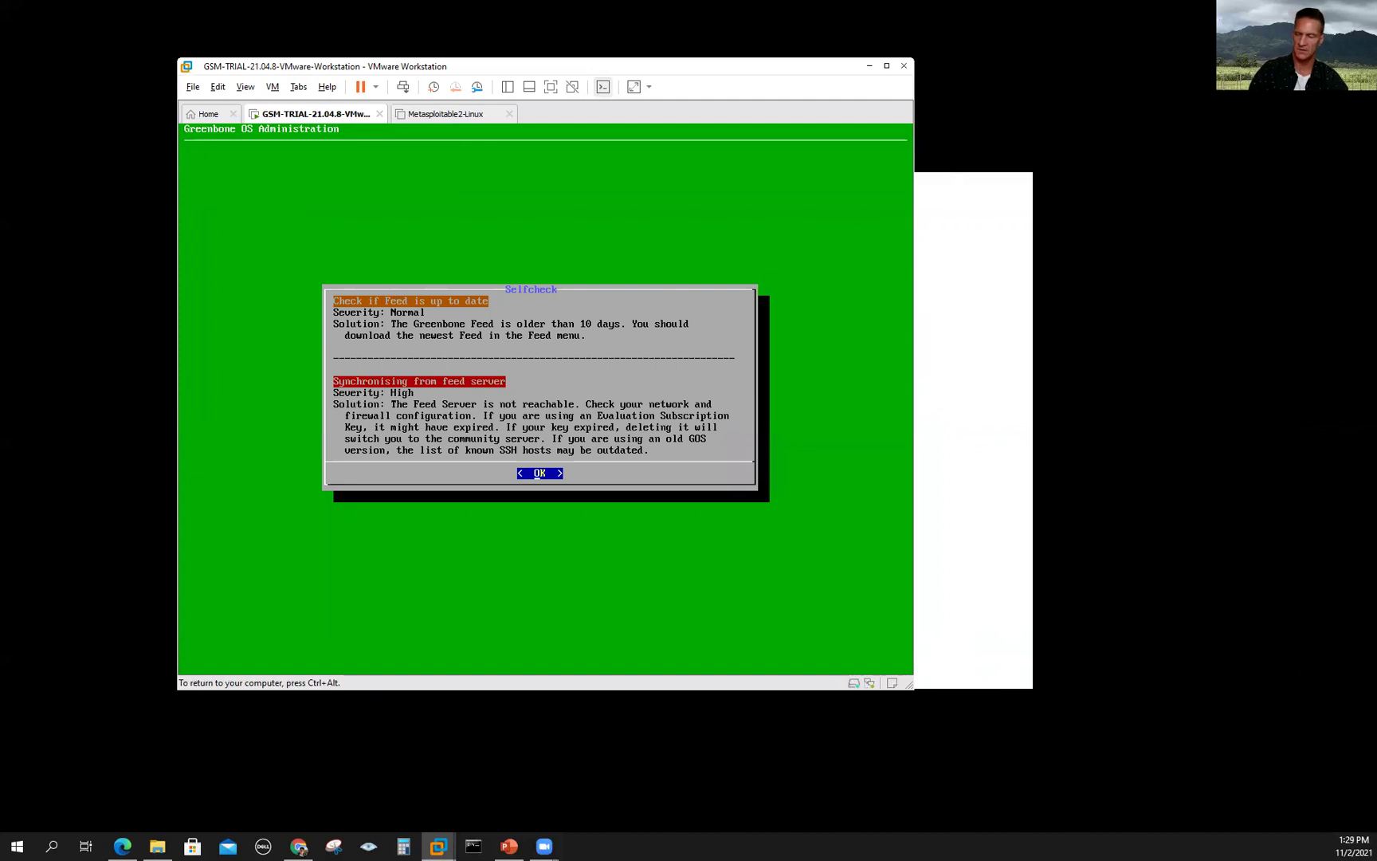
pyautogui.press('Return')
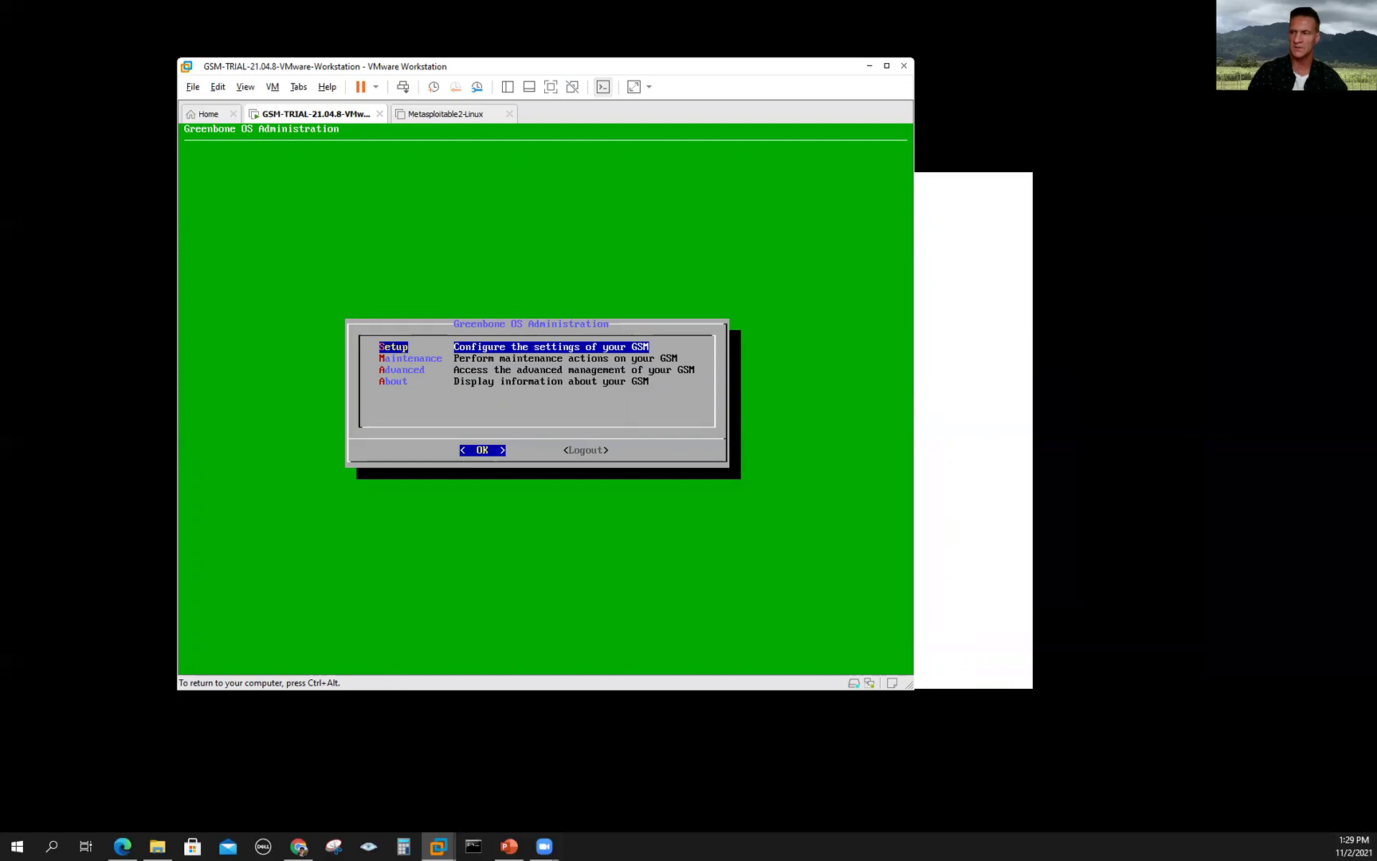
pyautogui.press('Down')
pyautogui.press('Down')
pyautogui.press('Down')
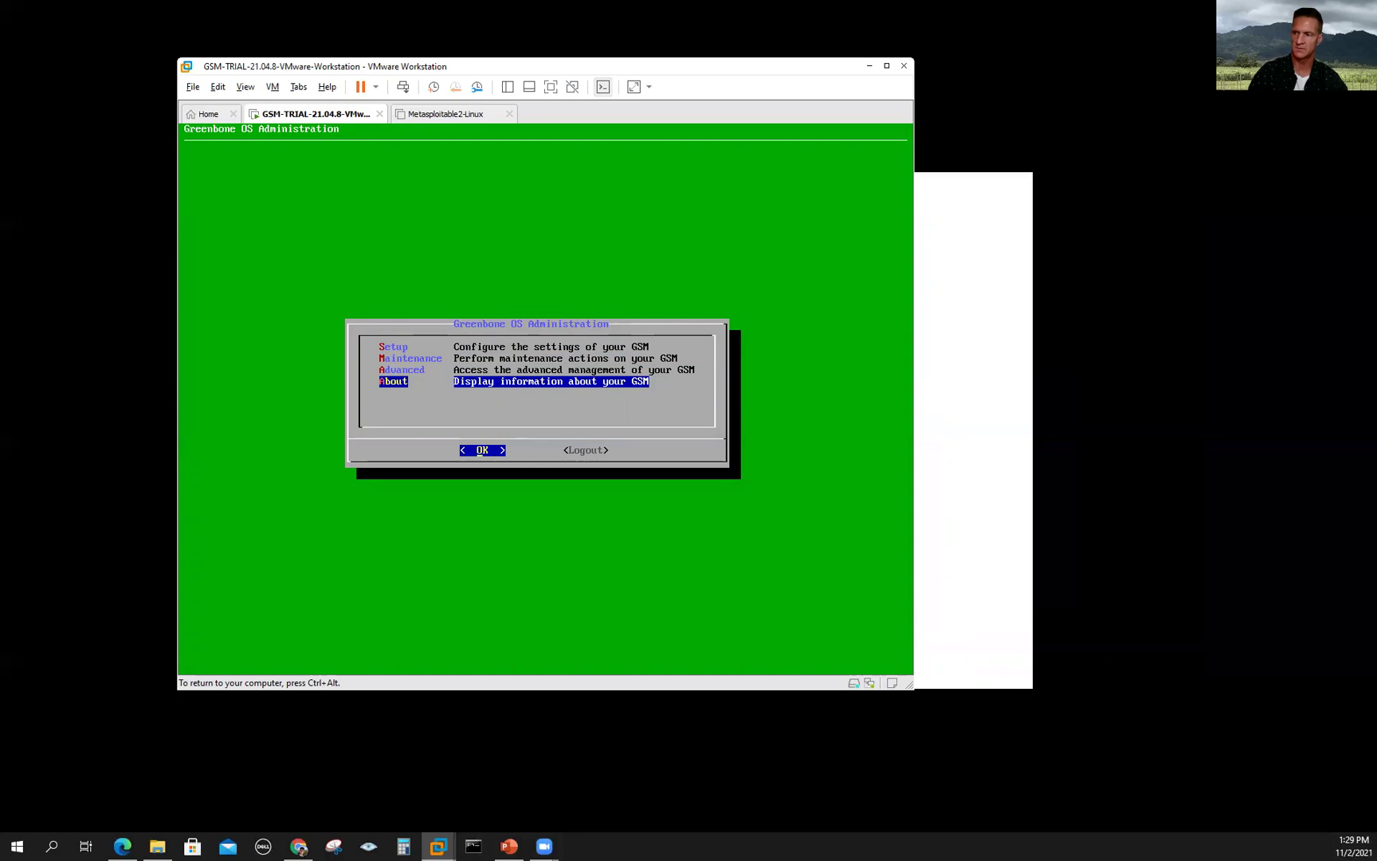
pyautogui.press('Return')
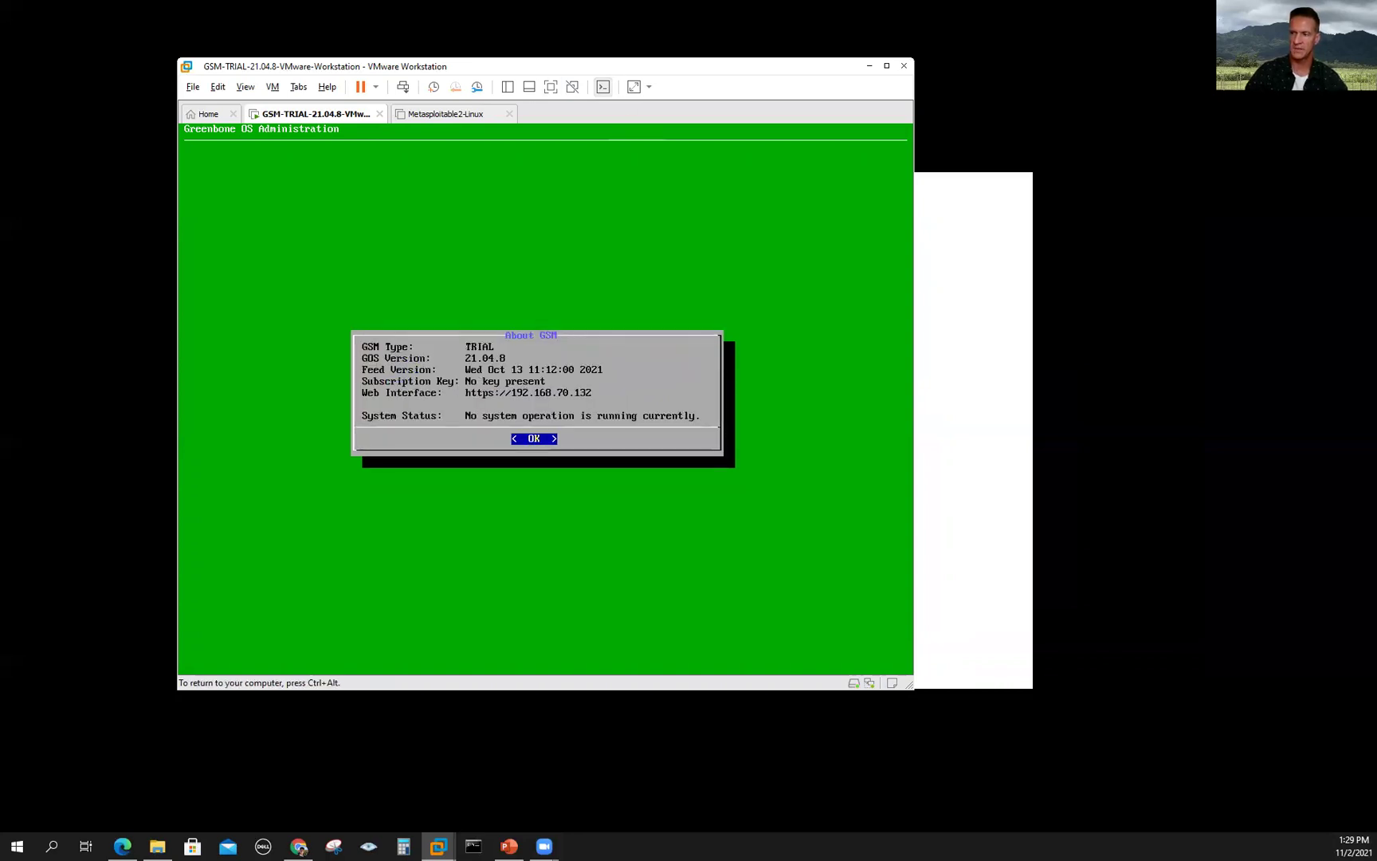
pyautogui.hotkey('ctrl', 'alt')
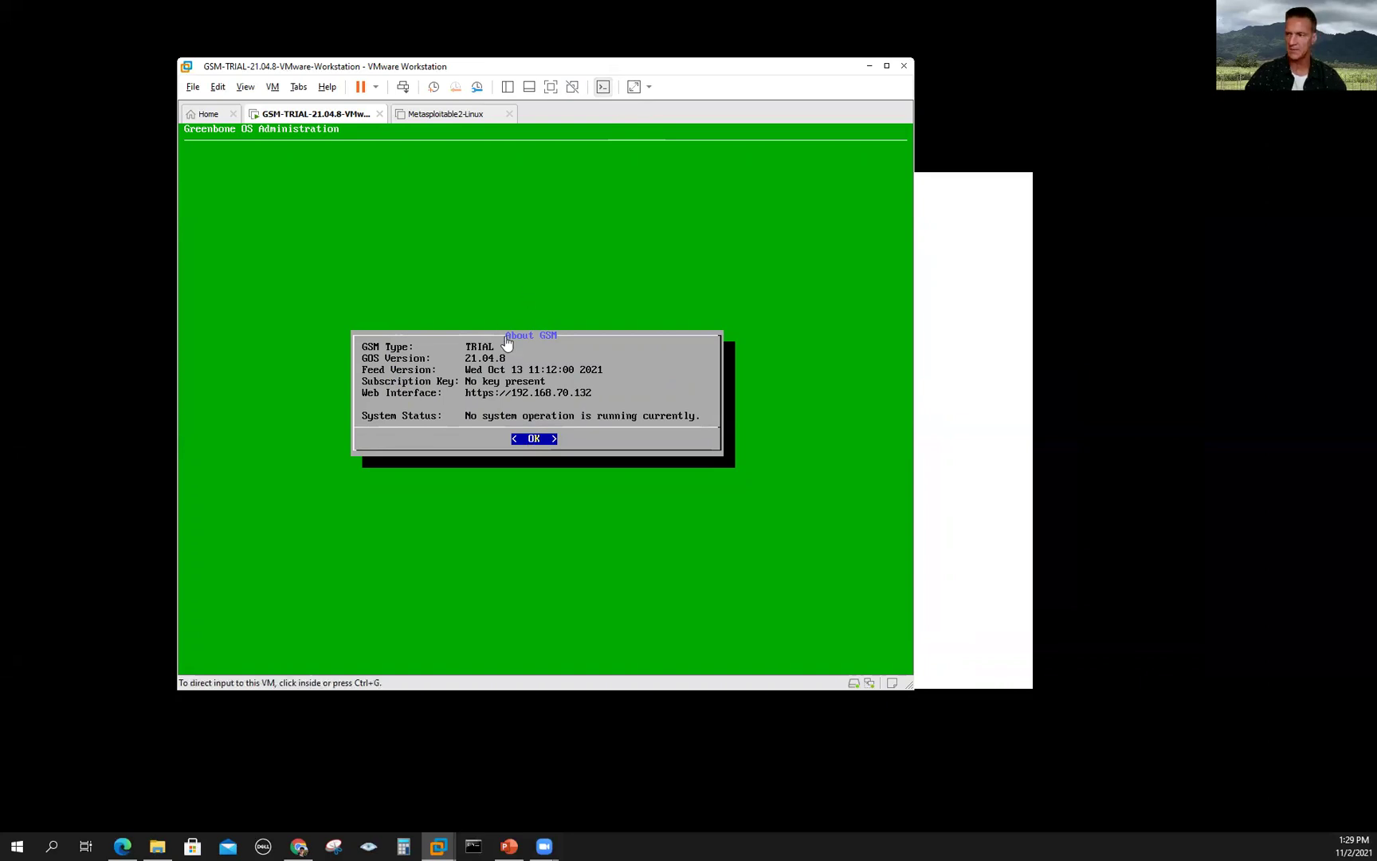
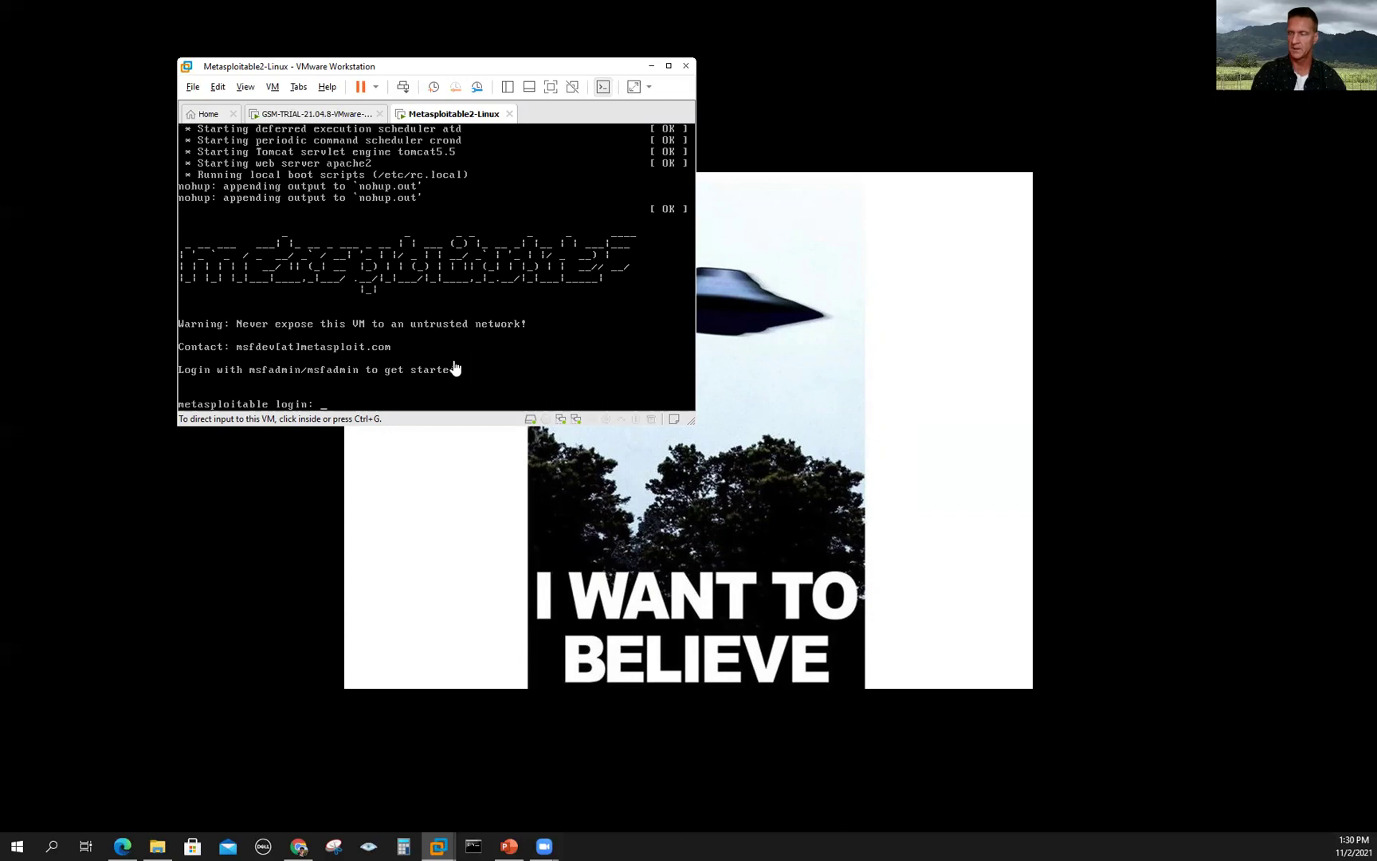
# Step: Log in to the Metasploitable2 VM console with the default credentials
pyautogui.click(394, 369)
pyautogui.write('msfadmin')
pyautogui.press('Return')
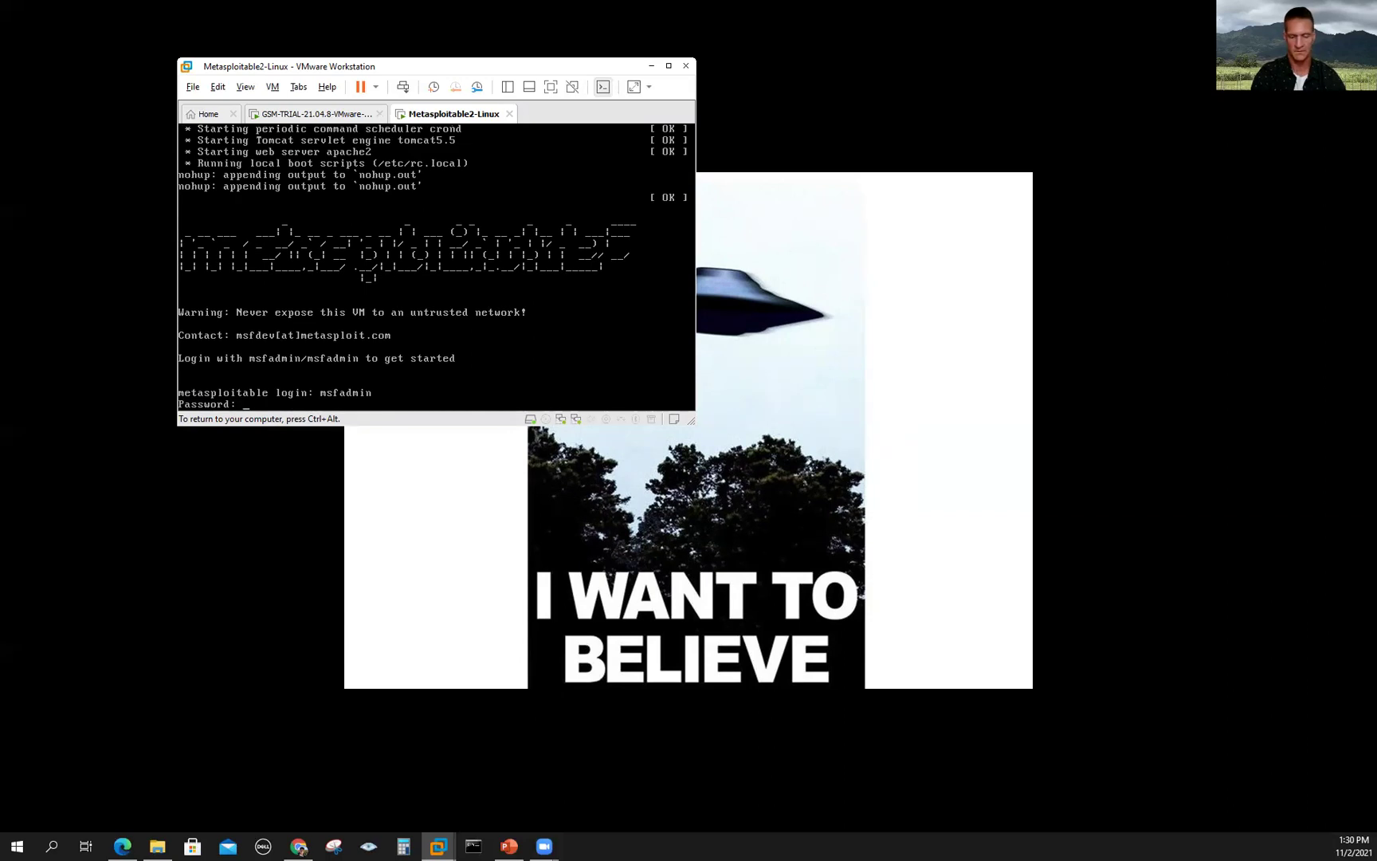
pyautogui.press('Return')
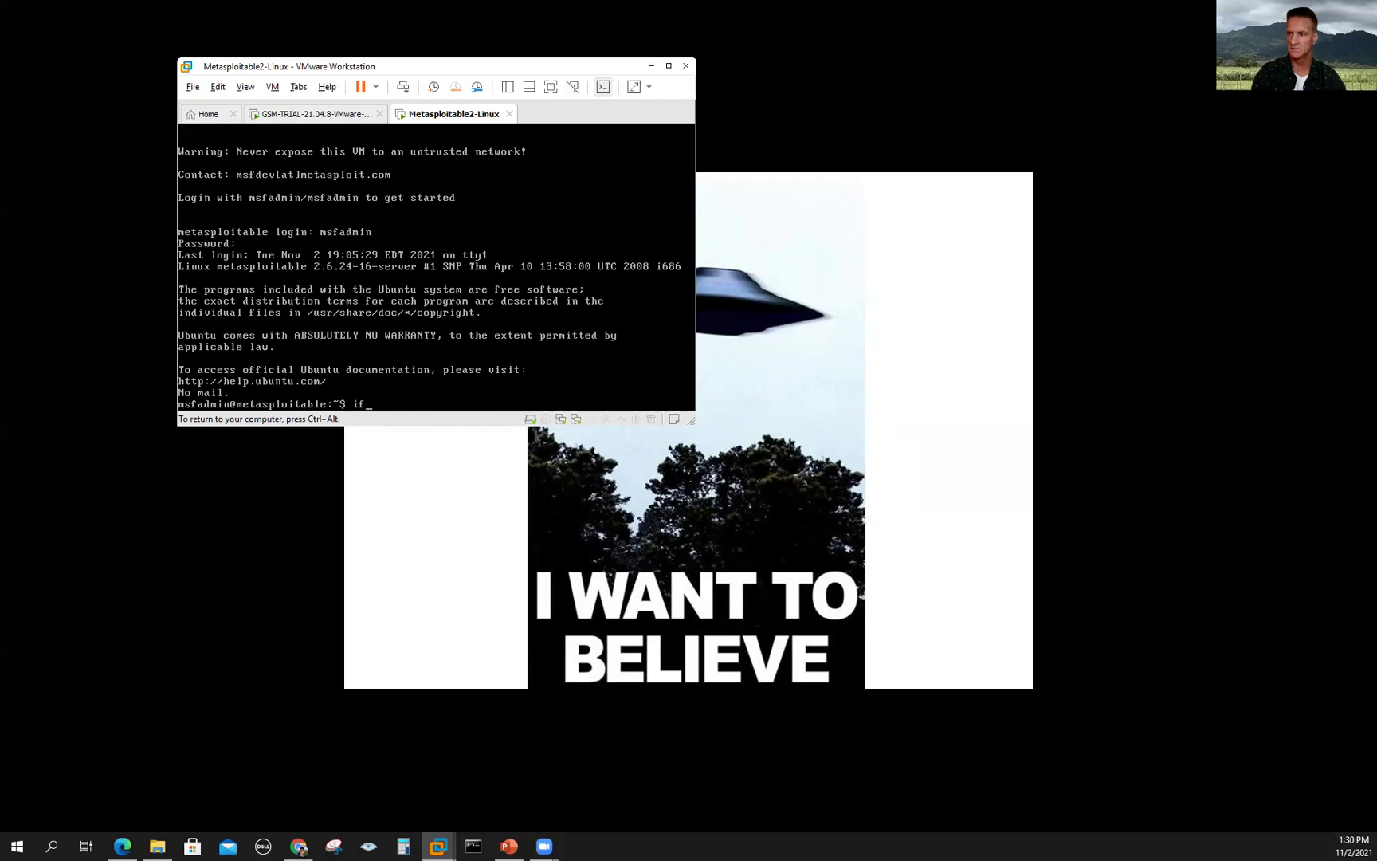
# Step: Run ifconfig to show eth0 at 192.168.70.129, then release input to the host
pyautogui.write('cinfi')
pyautogui.press('BackSpace')
pyautogui.press('BackSpace')
pyautogui.write('onfig')
pyautogui.press('Return')
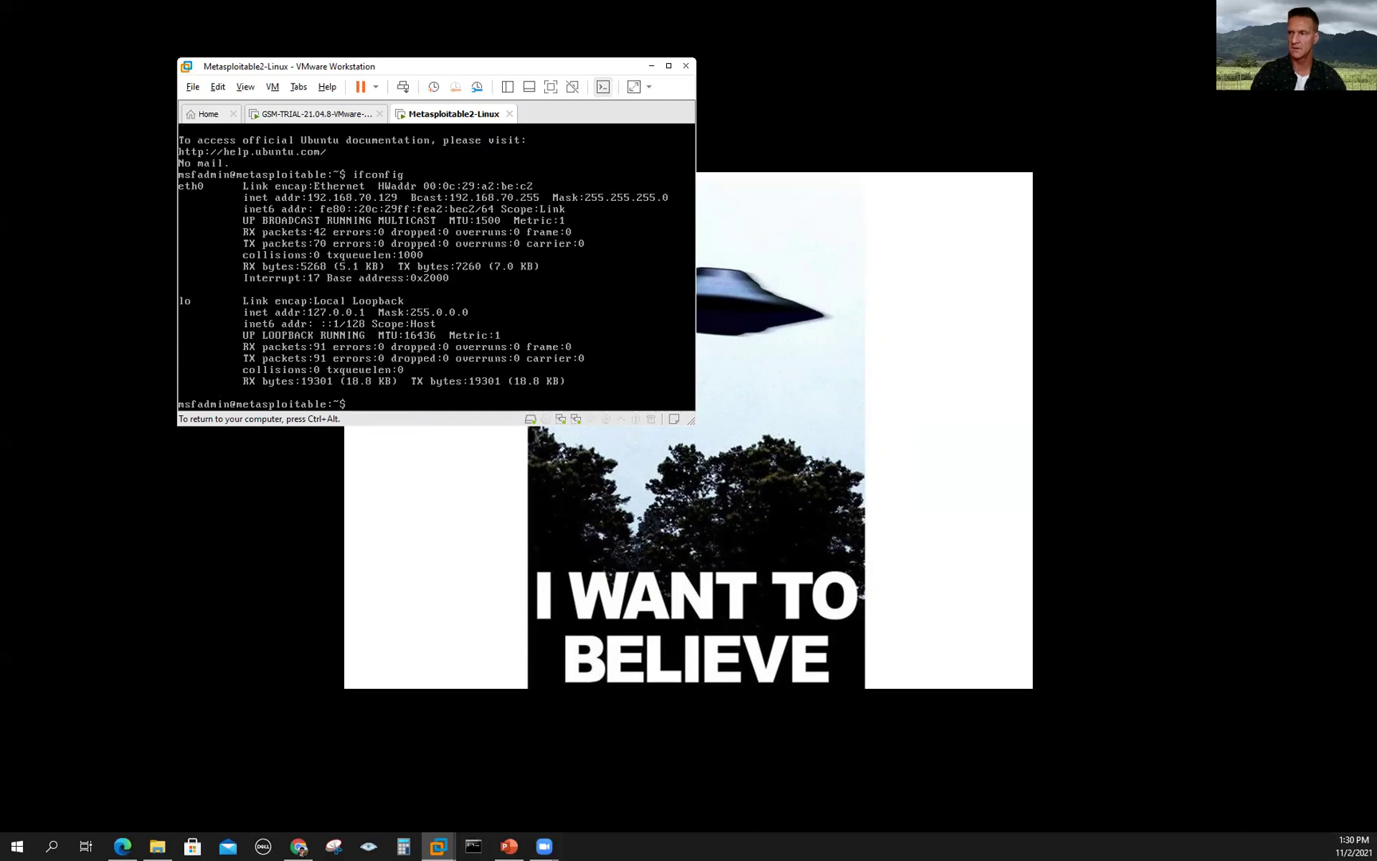
pyautogui.hotkey('ctrl', 'alt')
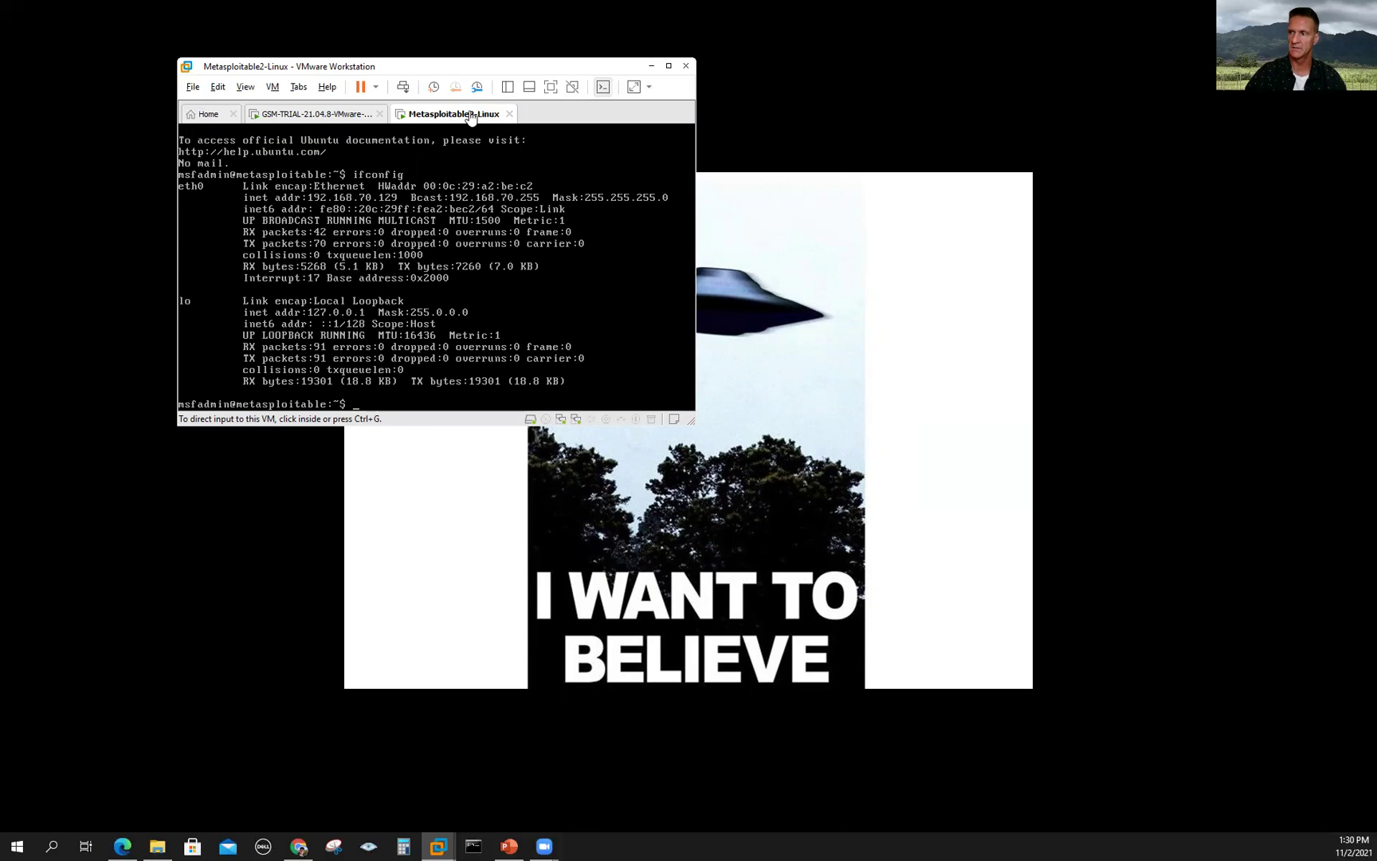
# Step: Detach Metasploitable2 into its own window beside the GSM-TRIAL VM, then bring Chrome forward
pyautogui.moveTo(1065, 104); pyautogui.dragTo(1062, 158)
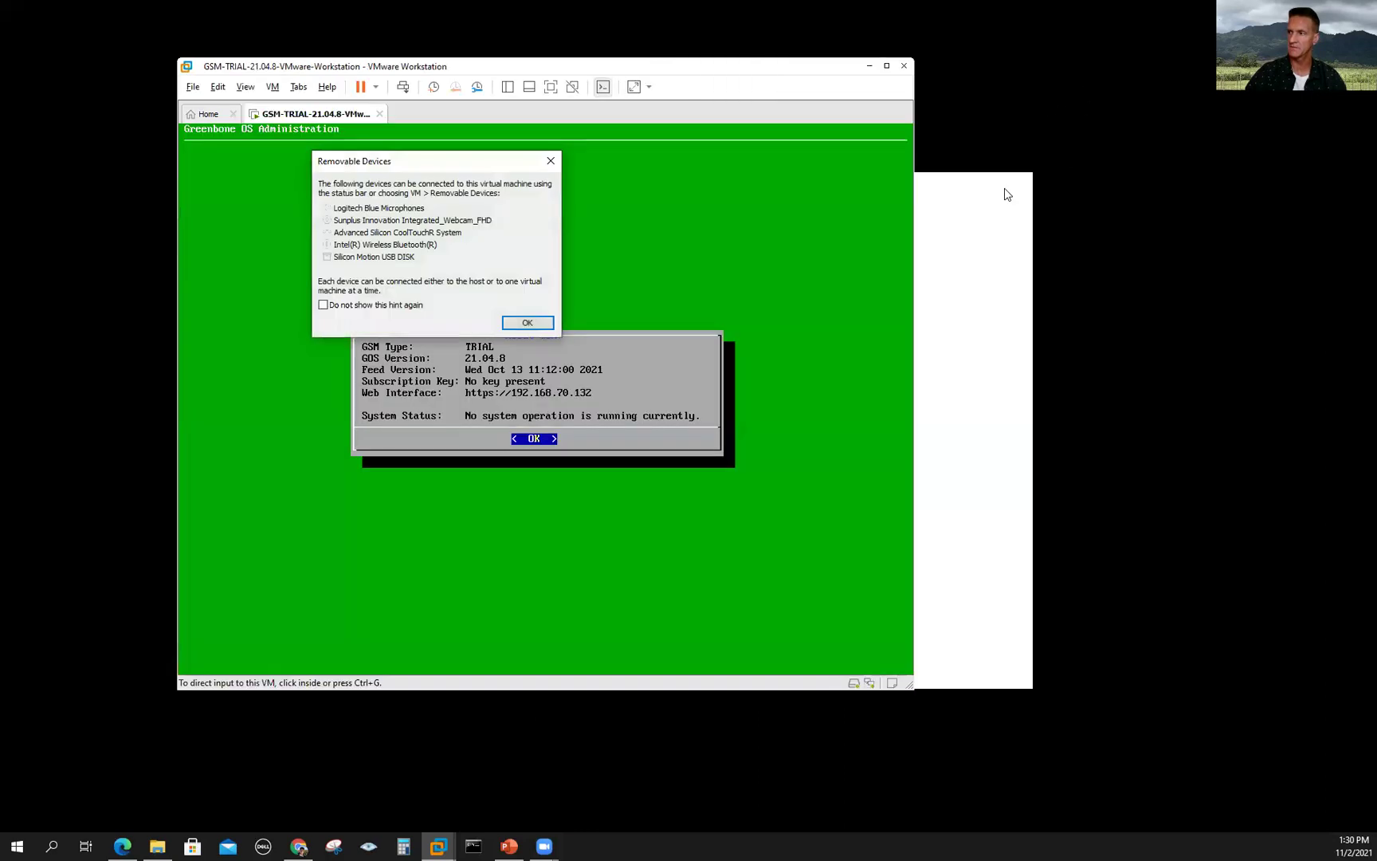
pyautogui.click(528, 322)
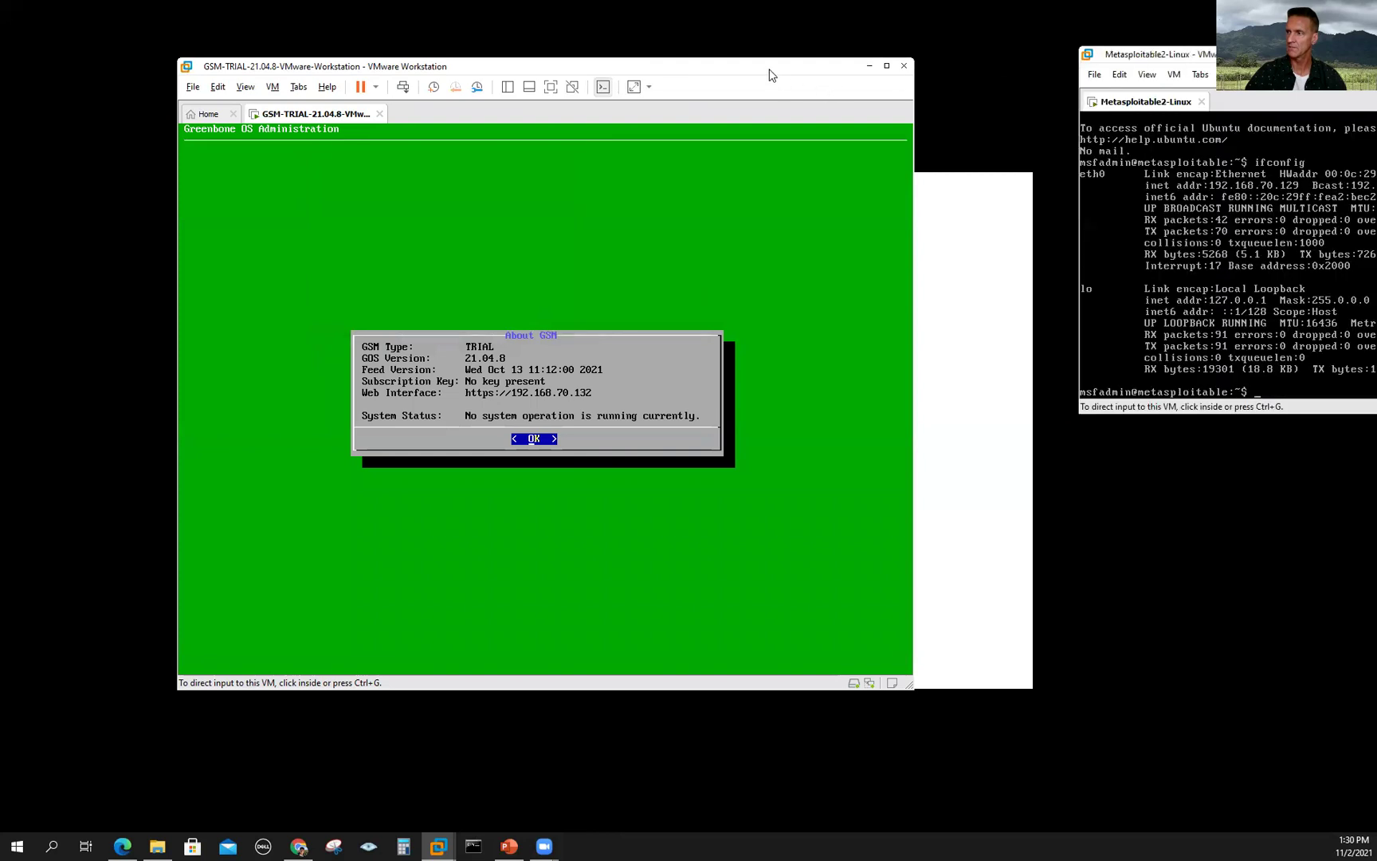
pyautogui.moveTo(774, 70); pyautogui.dragTo(708, 78)
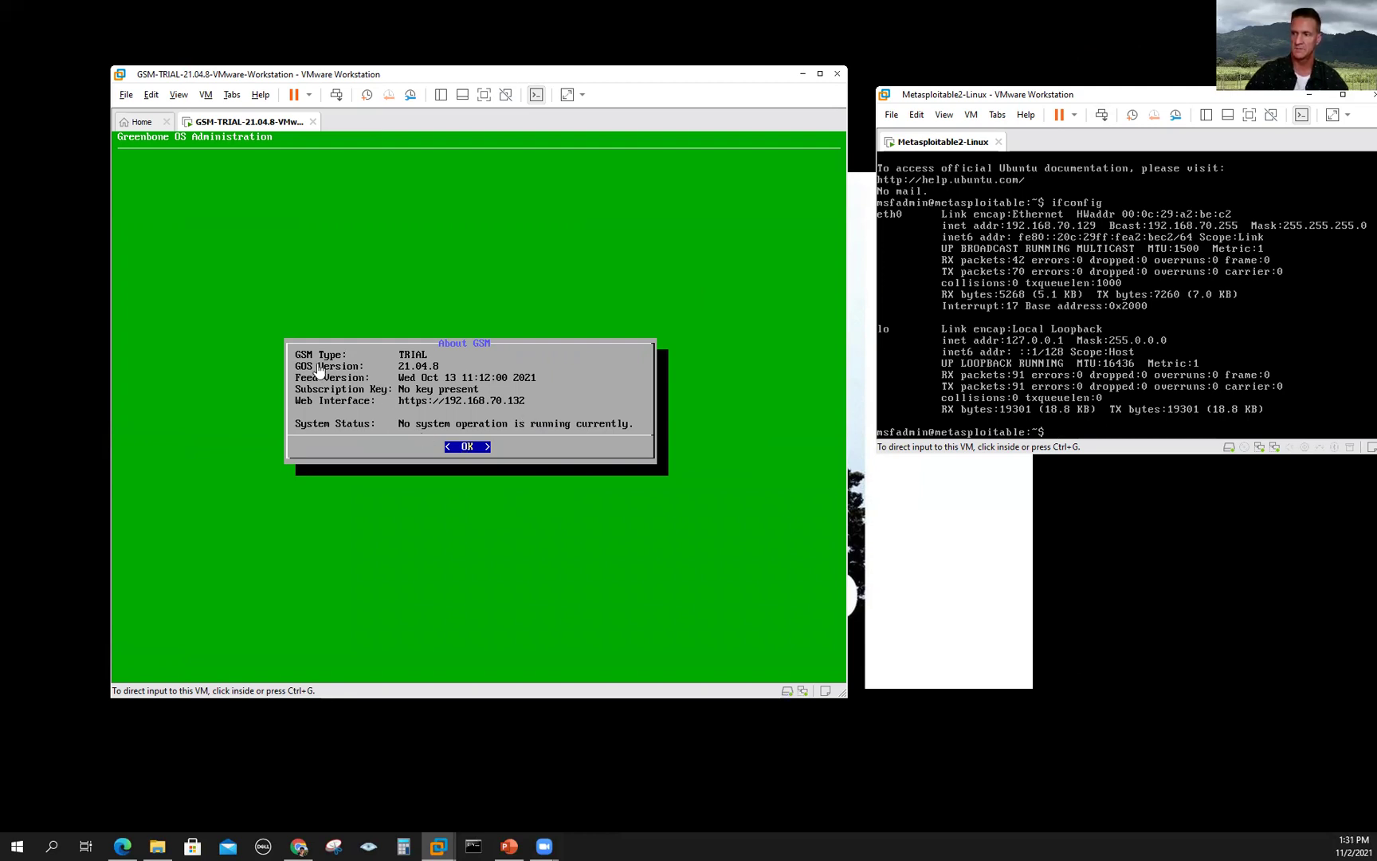
pyautogui.click(299, 846)
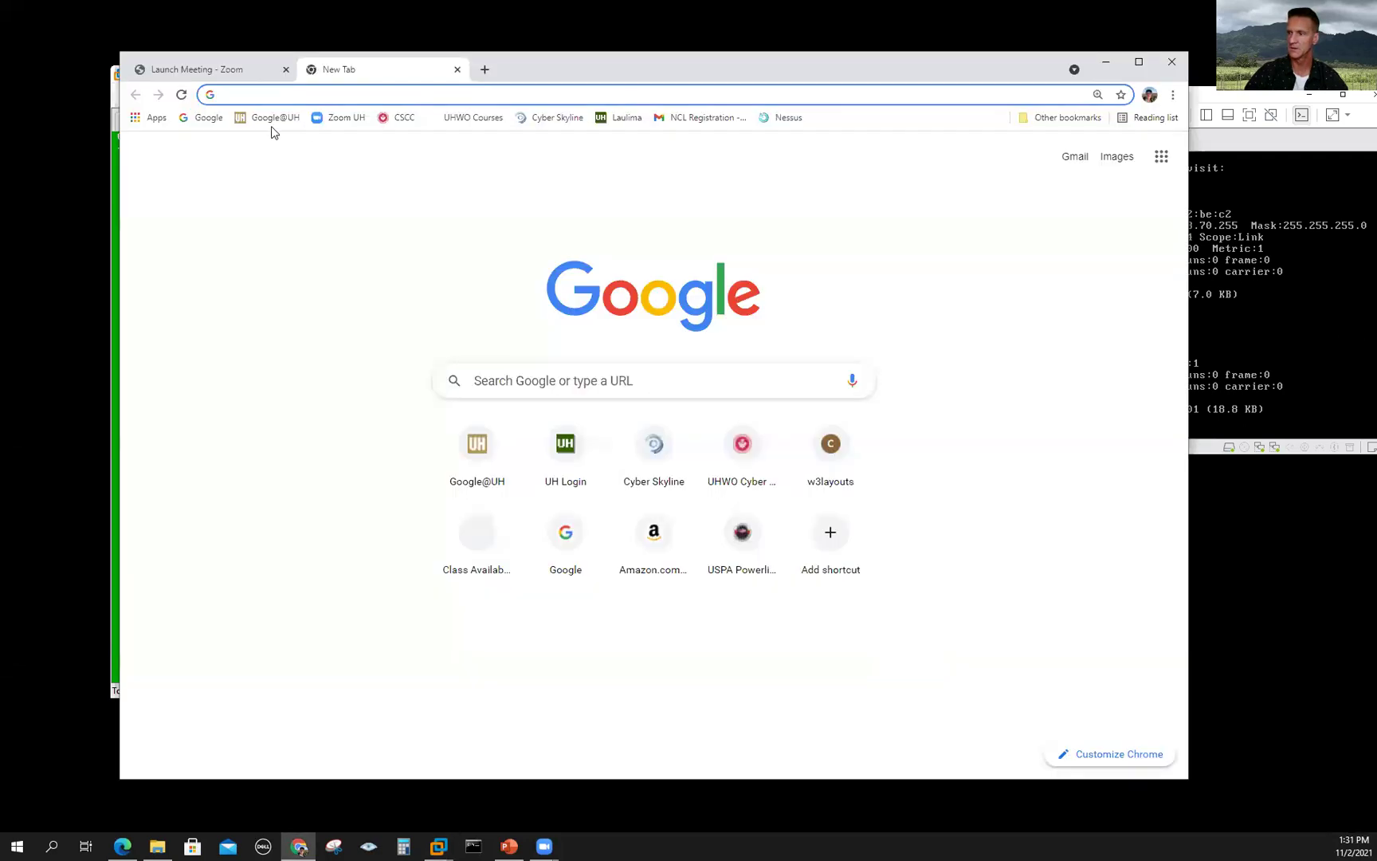
# Step: Load the Greenbone login page at 192.168.70.132 in Chrome
pyautogui.click(271, 95)
pyautogui.write('h')
pyautogui.press('BackSpace')
pyautogui.press('BackSpace')
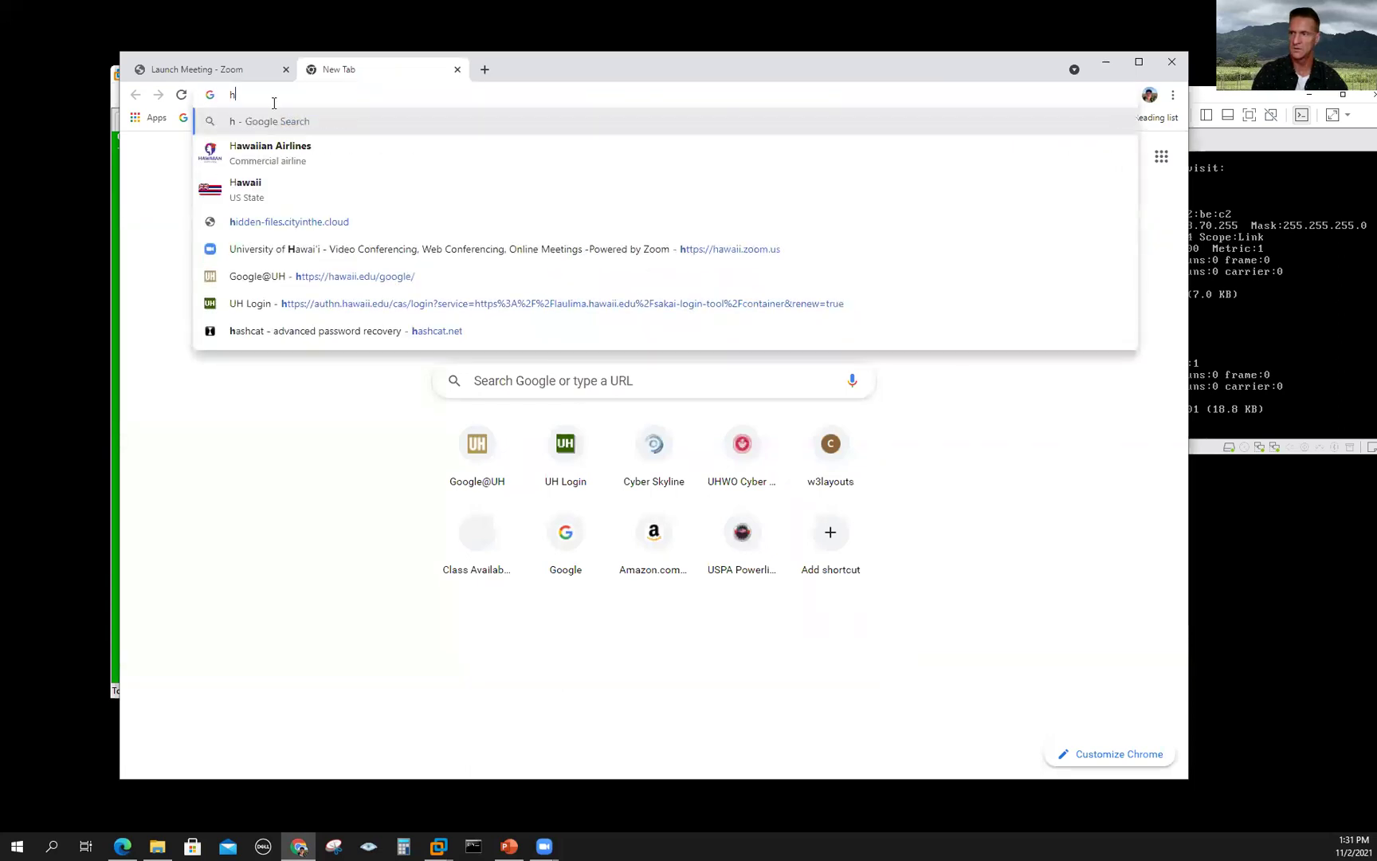
pyautogui.write('192')
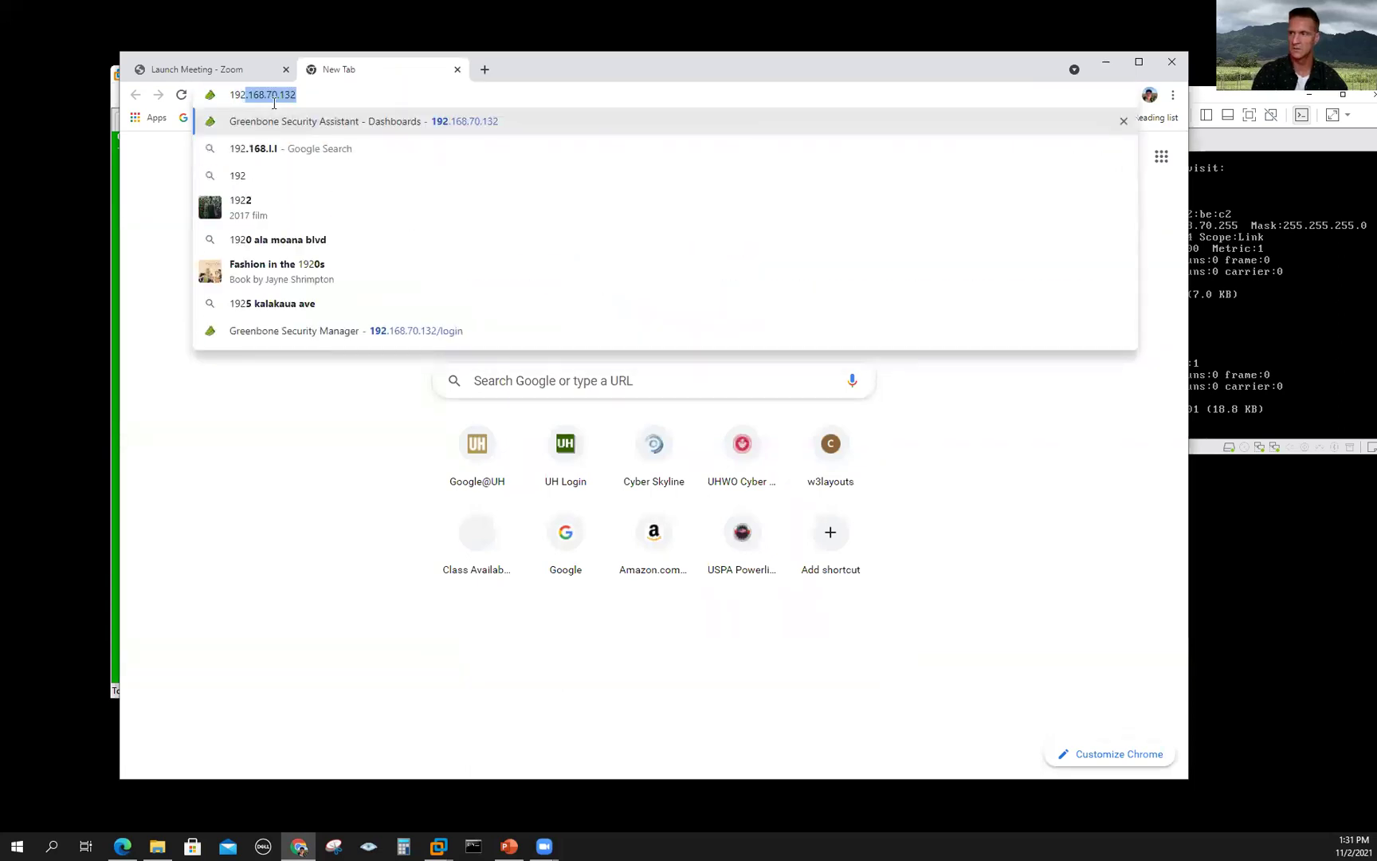
pyautogui.press('Right')
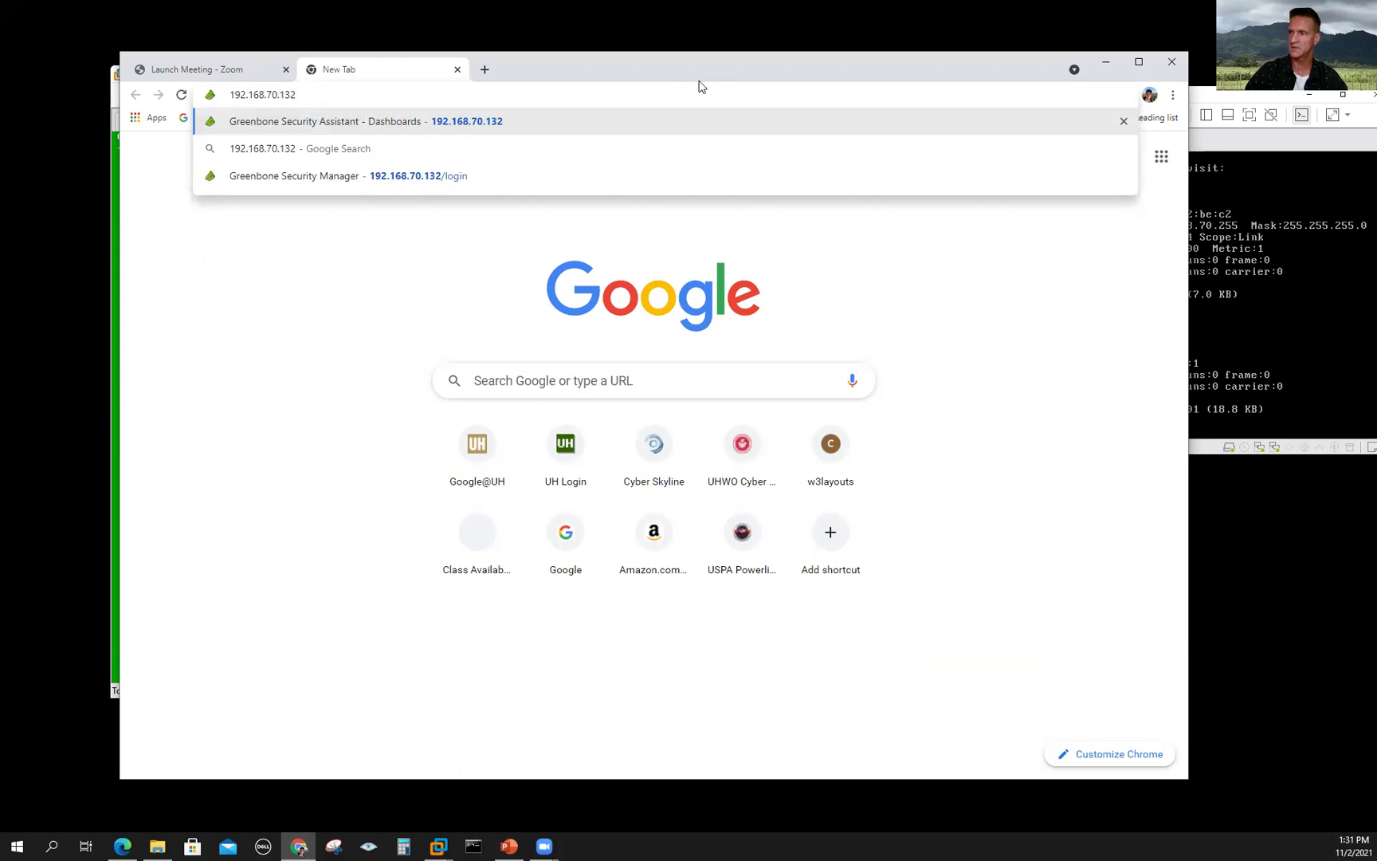
pyautogui.moveTo(699, 86); pyautogui.dragTo(728, 181)
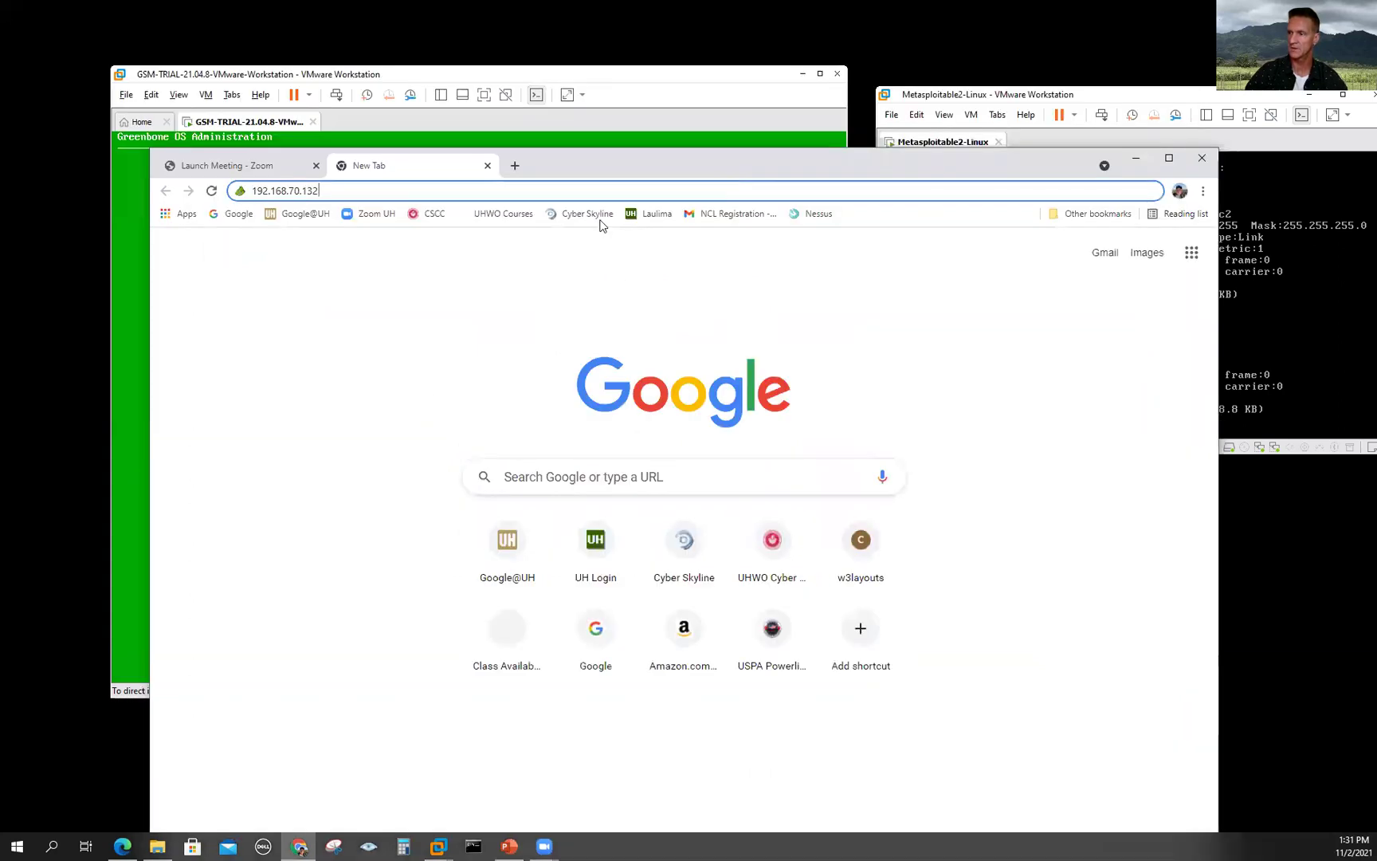
pyautogui.press('Return')
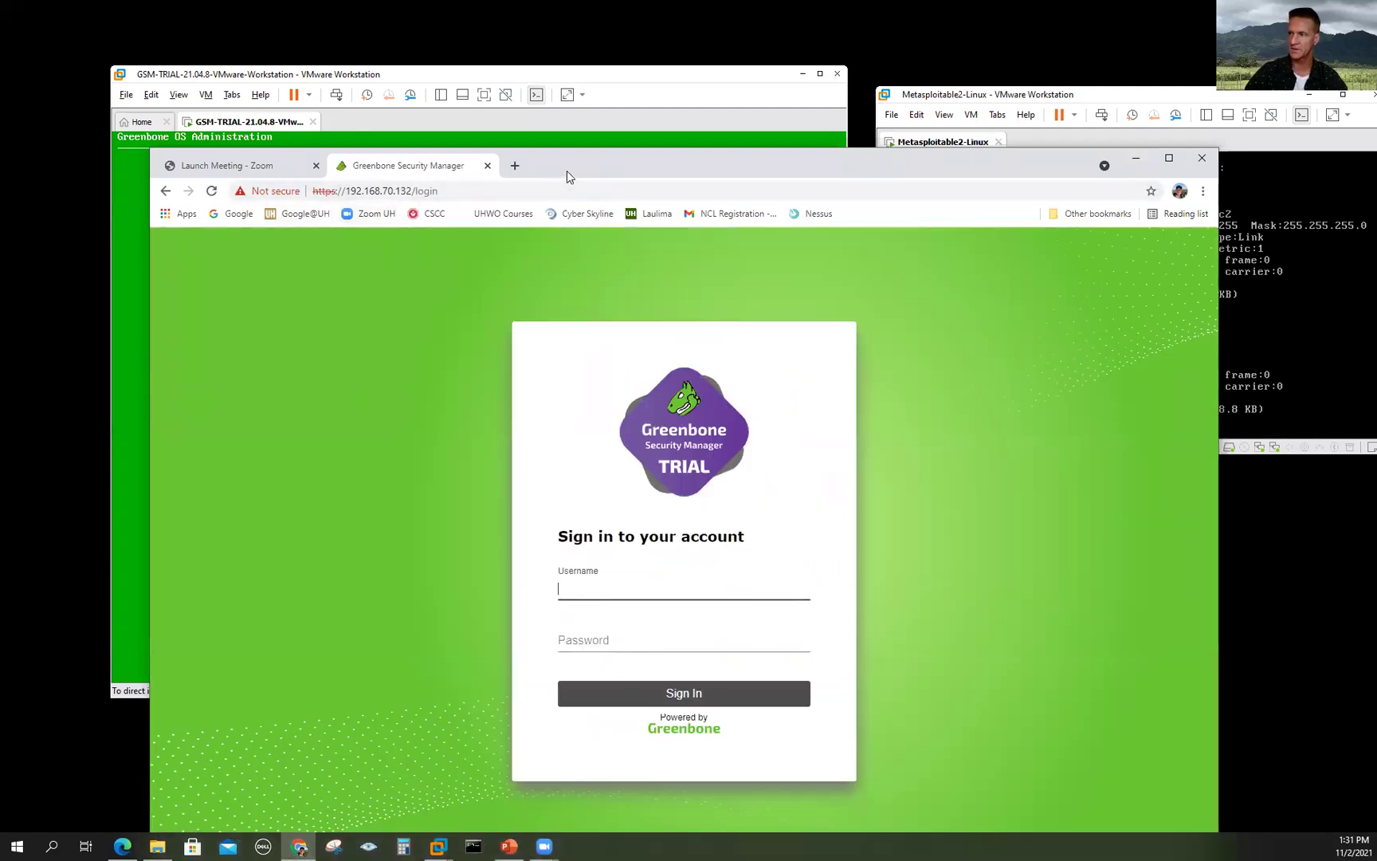
pyautogui.moveTo(566, 172); pyautogui.dragTo(553, 111)
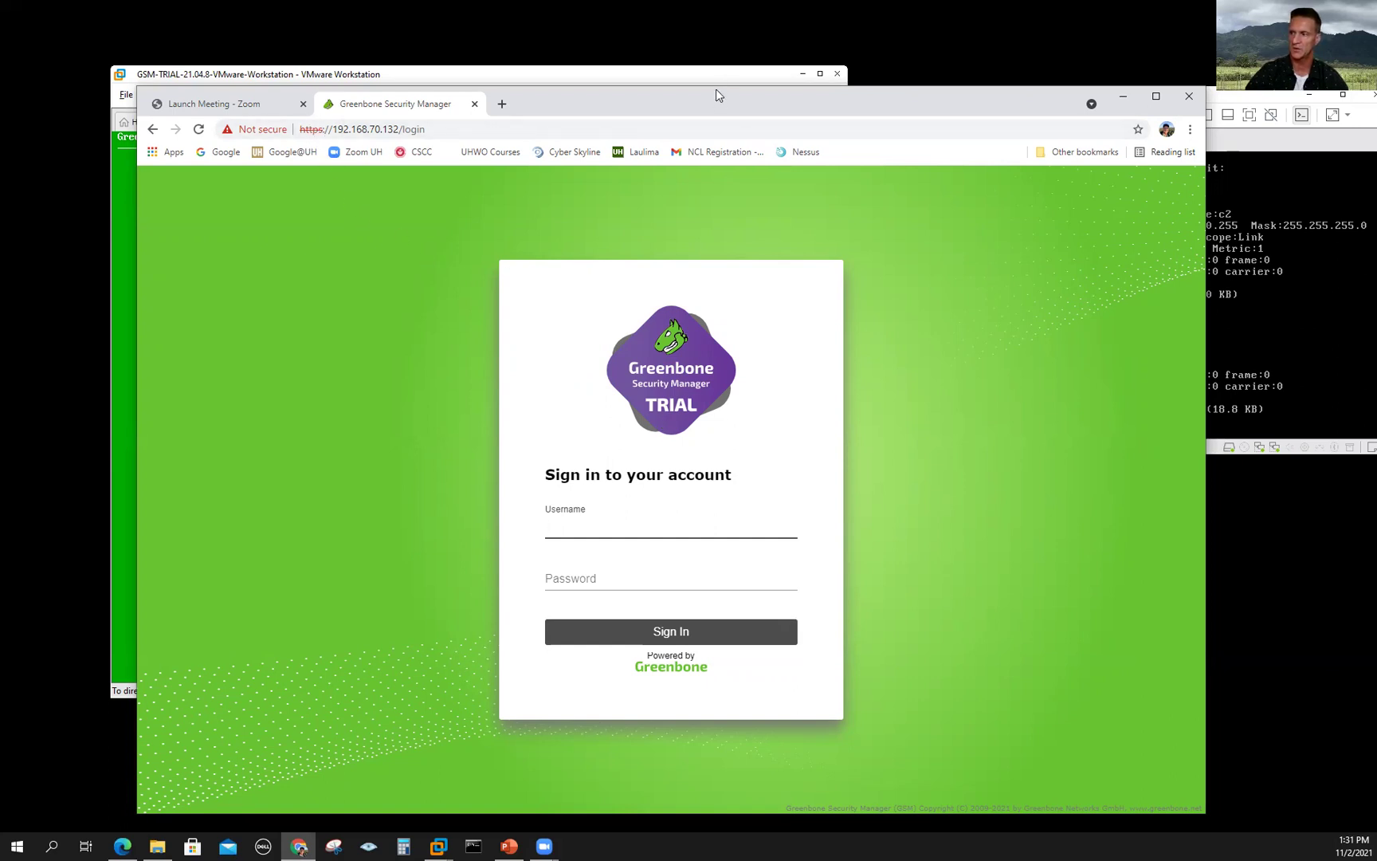
pyautogui.moveTo(716, 96); pyautogui.dragTo(718, 80)
# Step: Sign in with the saved username and the account password
pyautogui.click(599, 514)
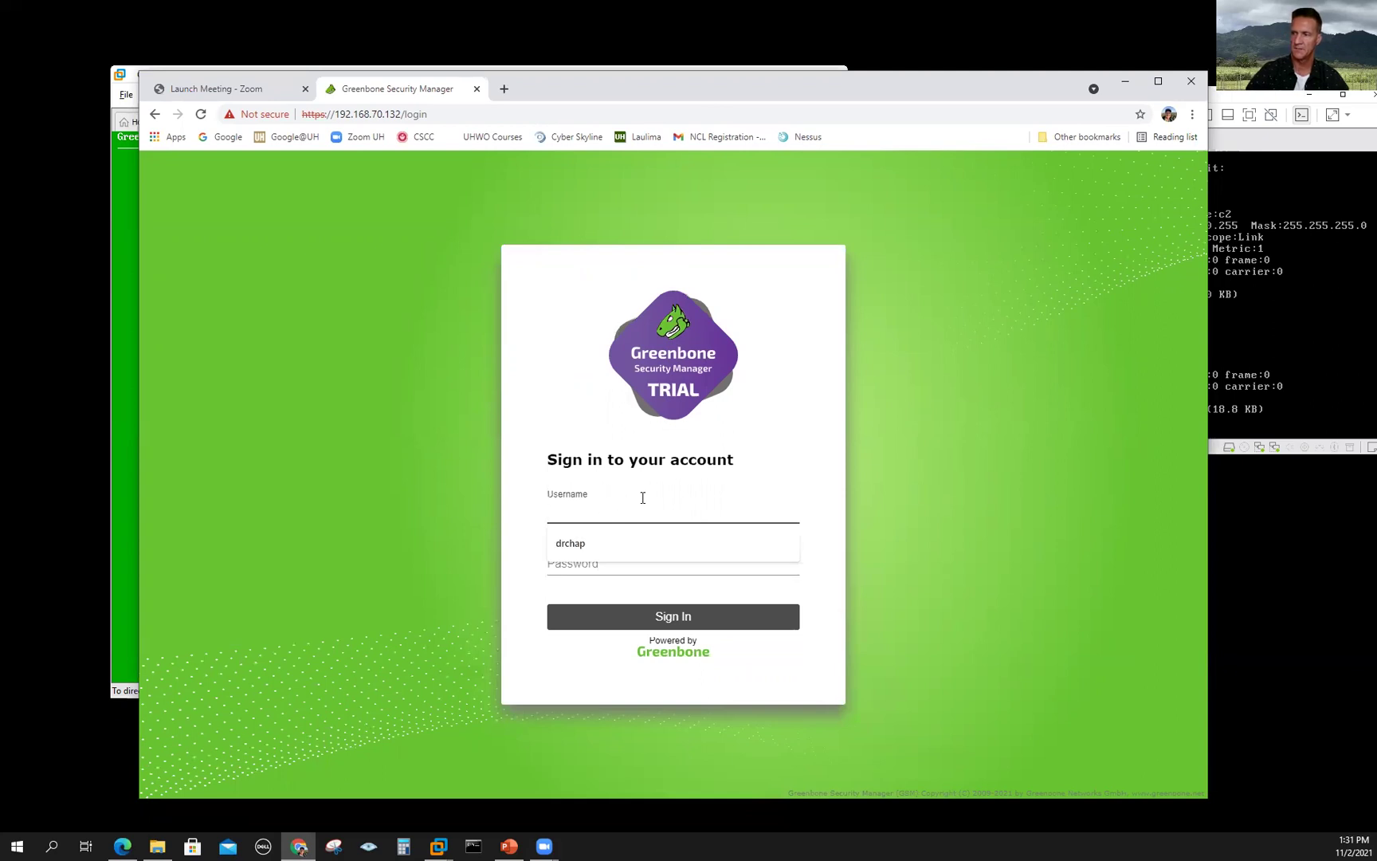
pyautogui.click(610, 542)
pyautogui.click(599, 565)
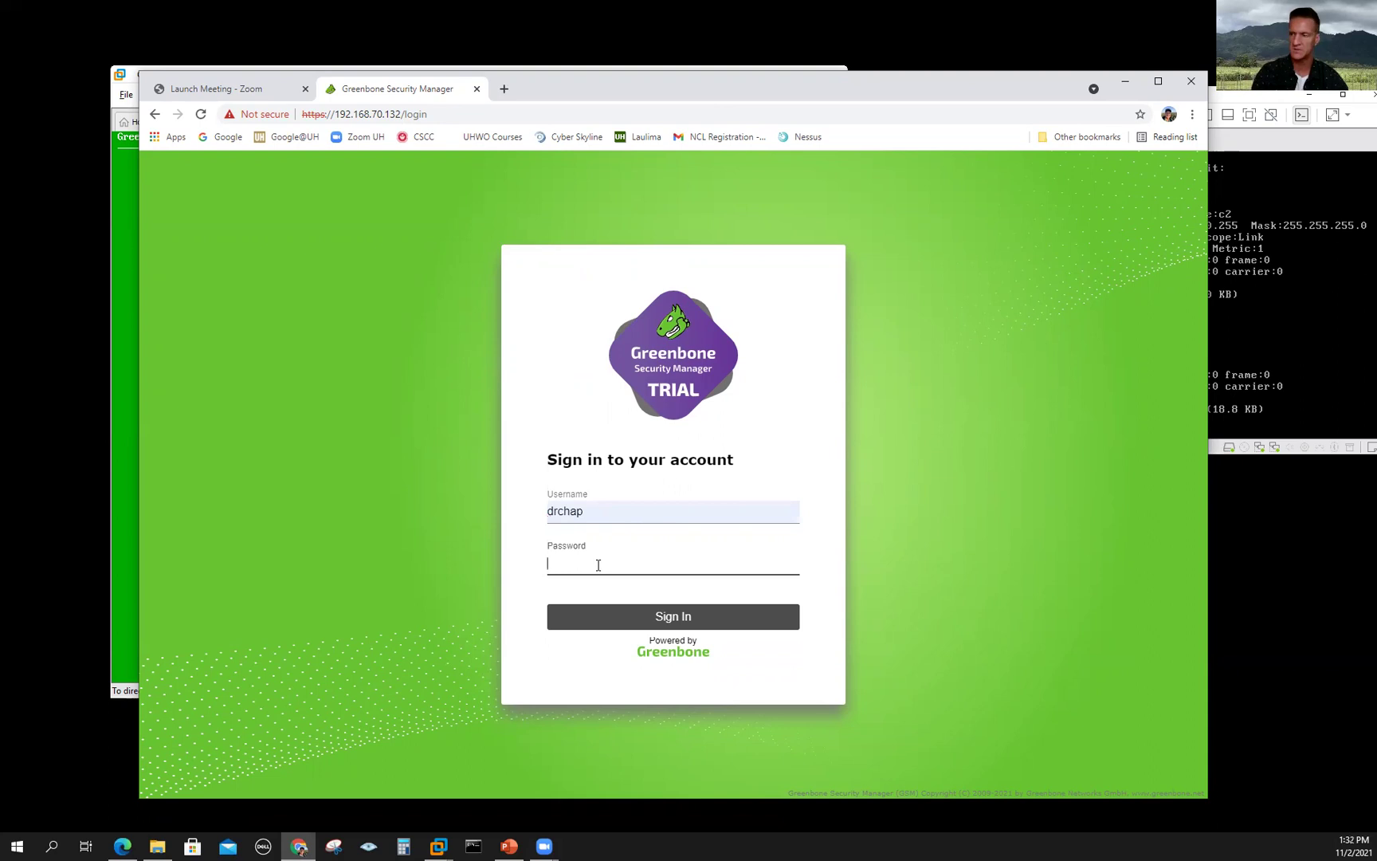
pyautogui.write('*******')
pyautogui.press('Return')
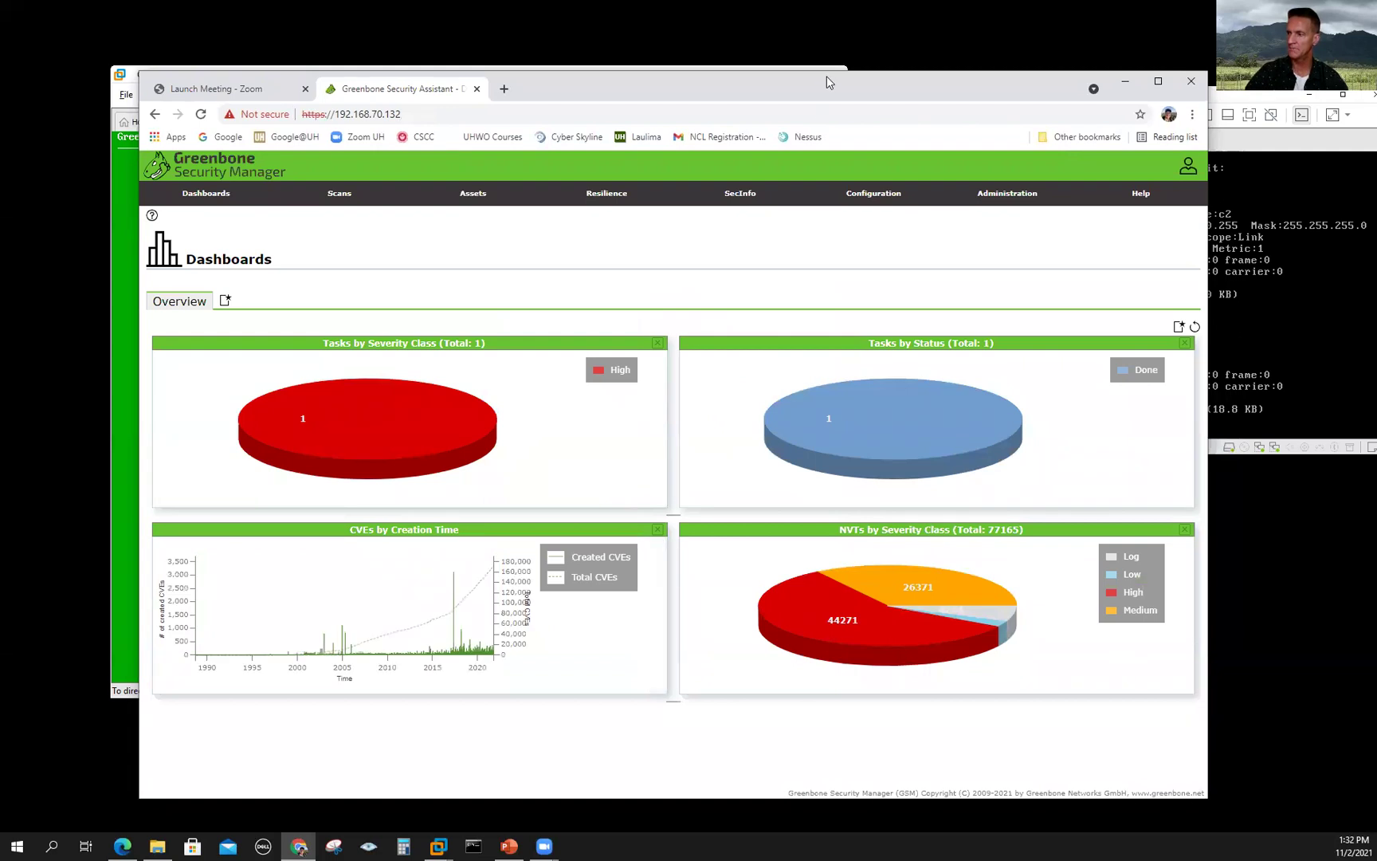
# Step: Open Scans > Tasks, showing the finished 'Immediate scan of IP 192.168.70.129' at 10.0 (High)
pyautogui.moveTo(827, 75); pyautogui.dragTo(834, 46)
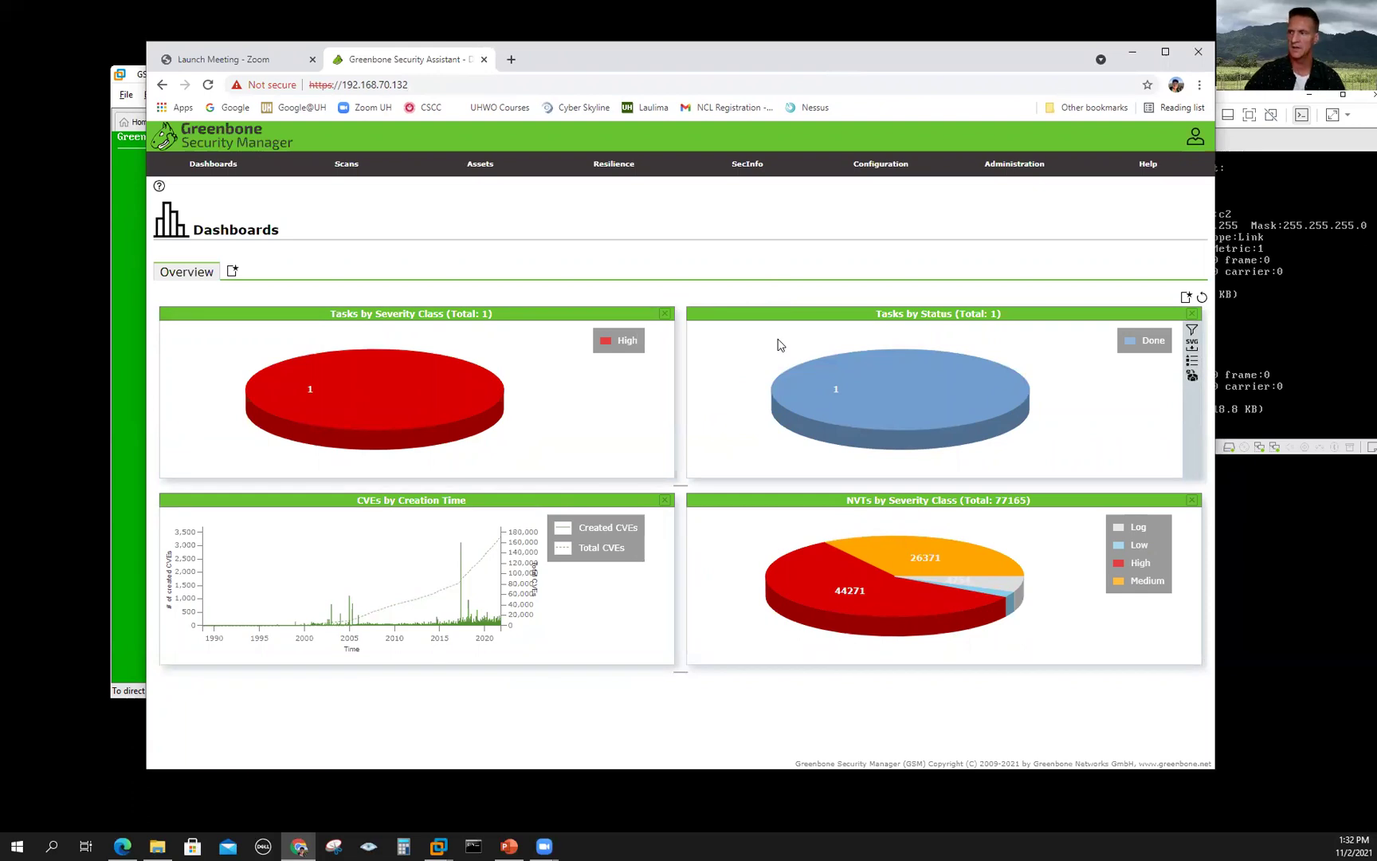
pyautogui.moveTo(344, 171)
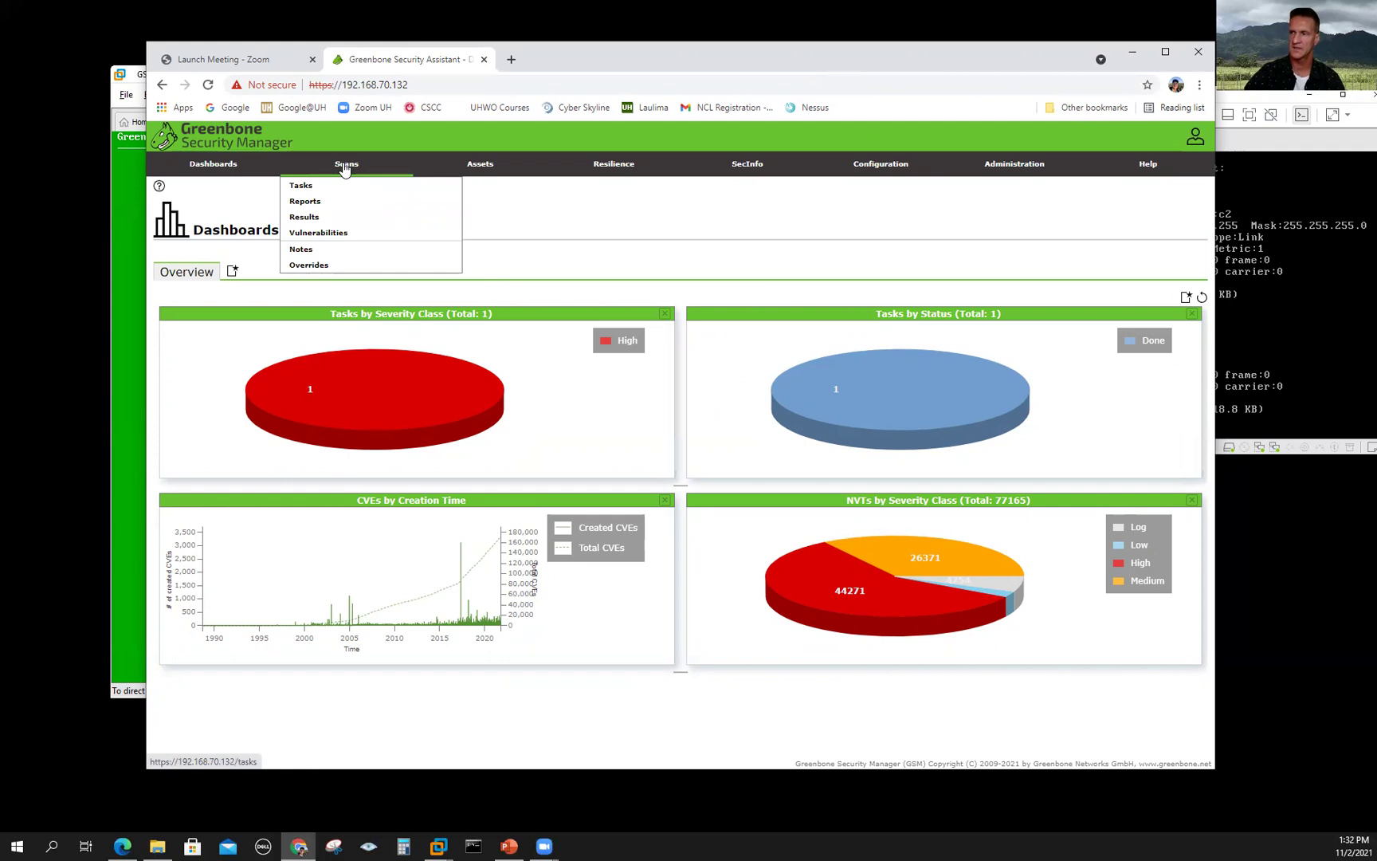
pyautogui.click(310, 189)
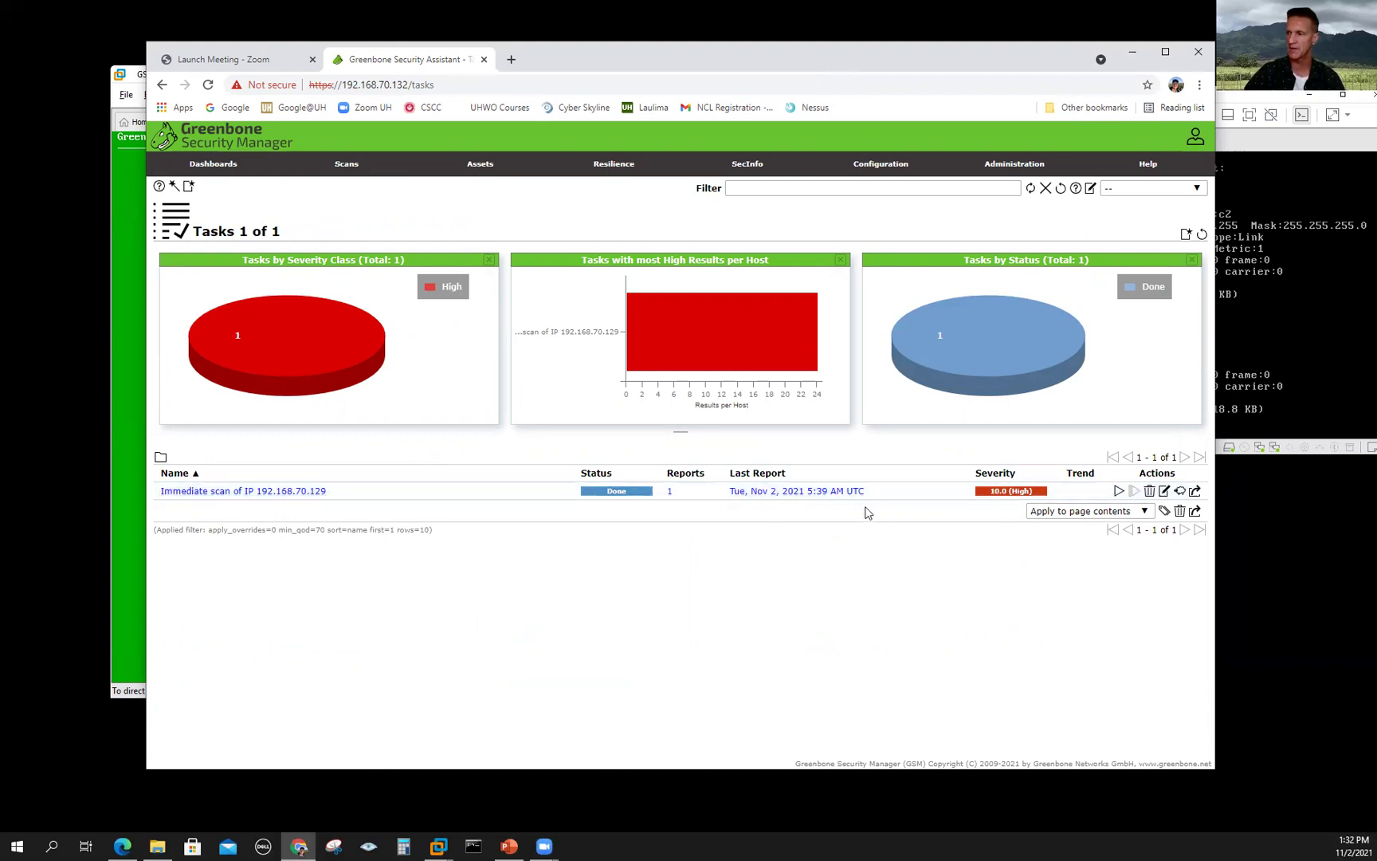
pyautogui.moveTo(346, 167)
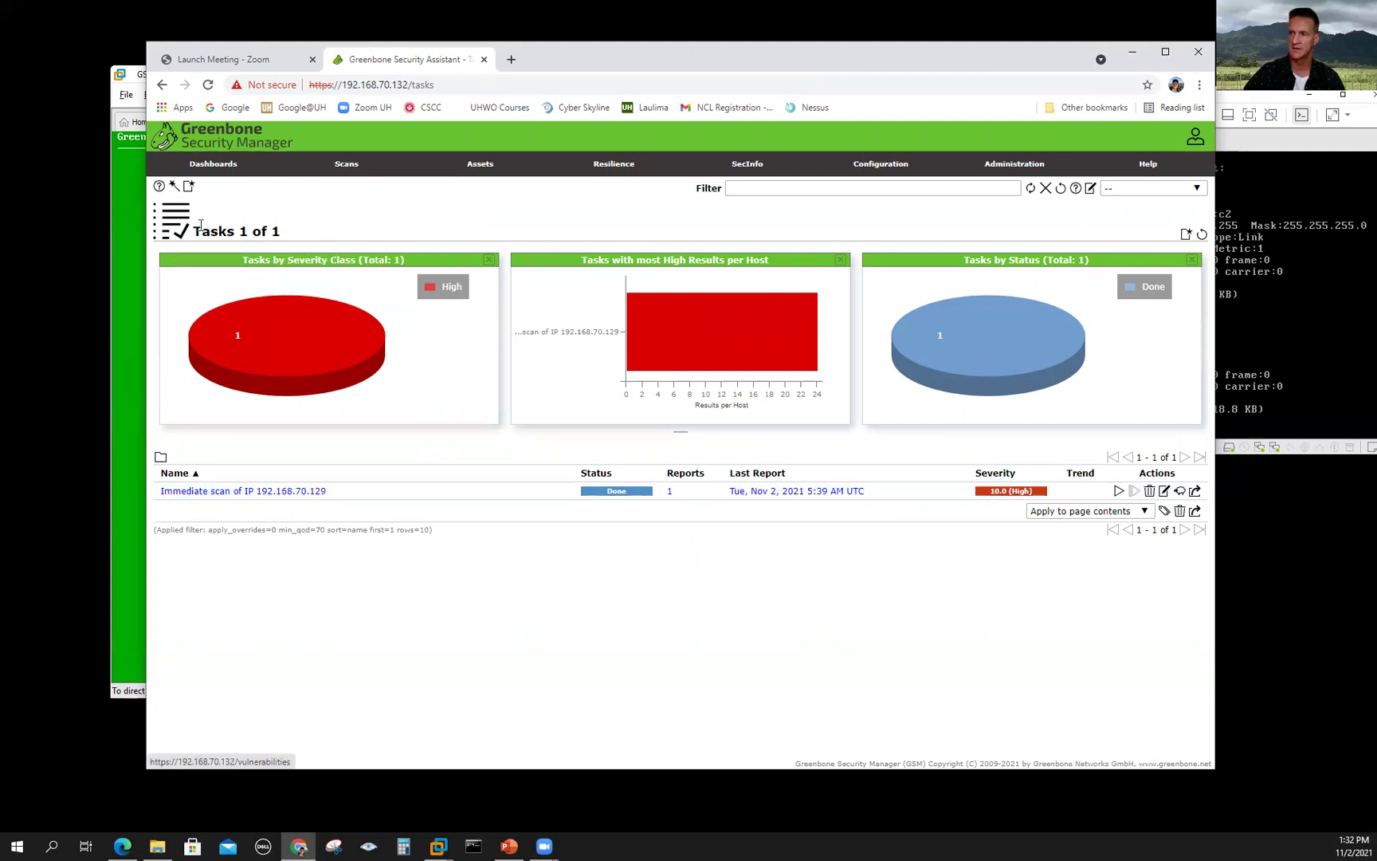
pyautogui.moveTo(174, 189)
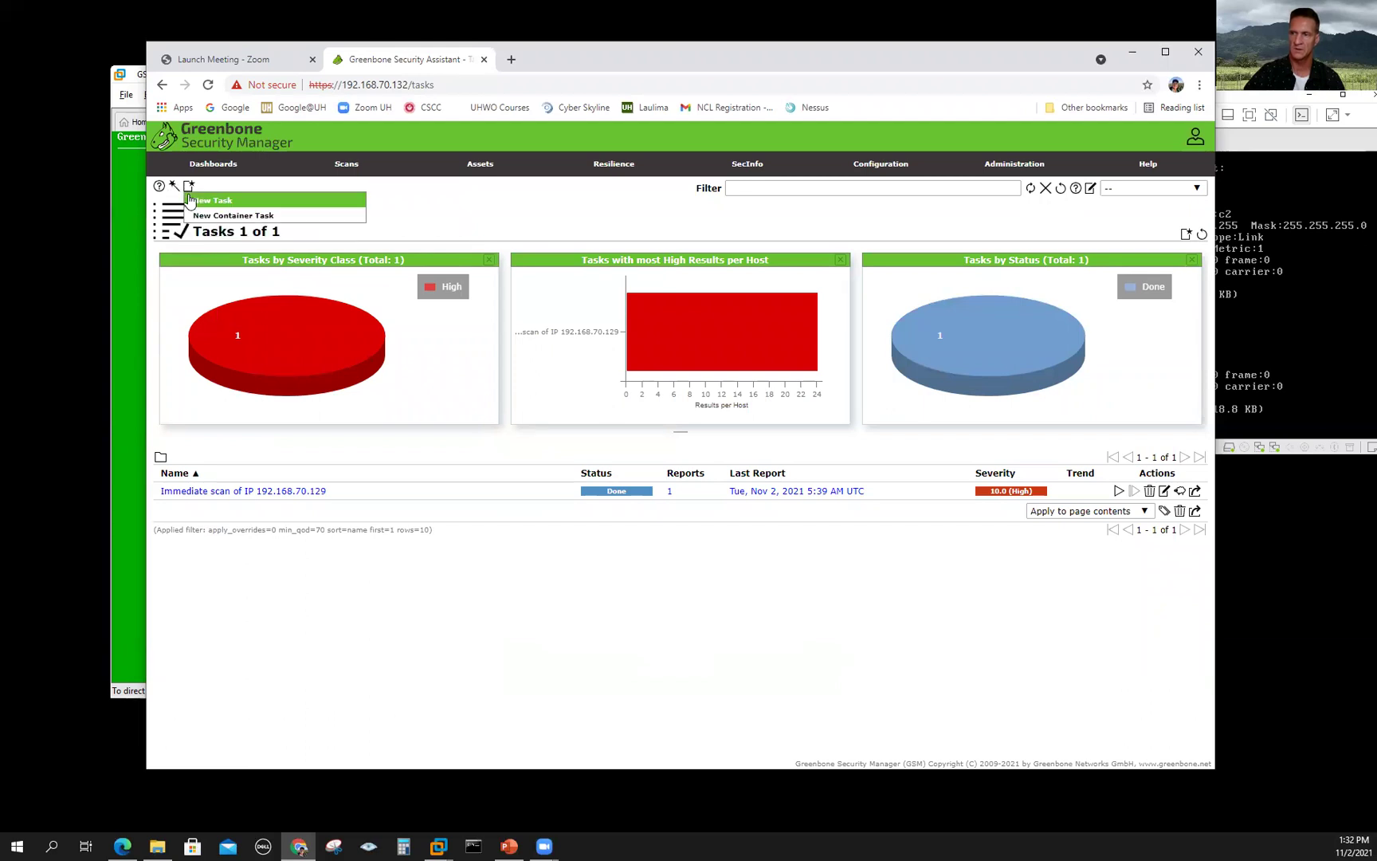
pyautogui.click(189, 203)
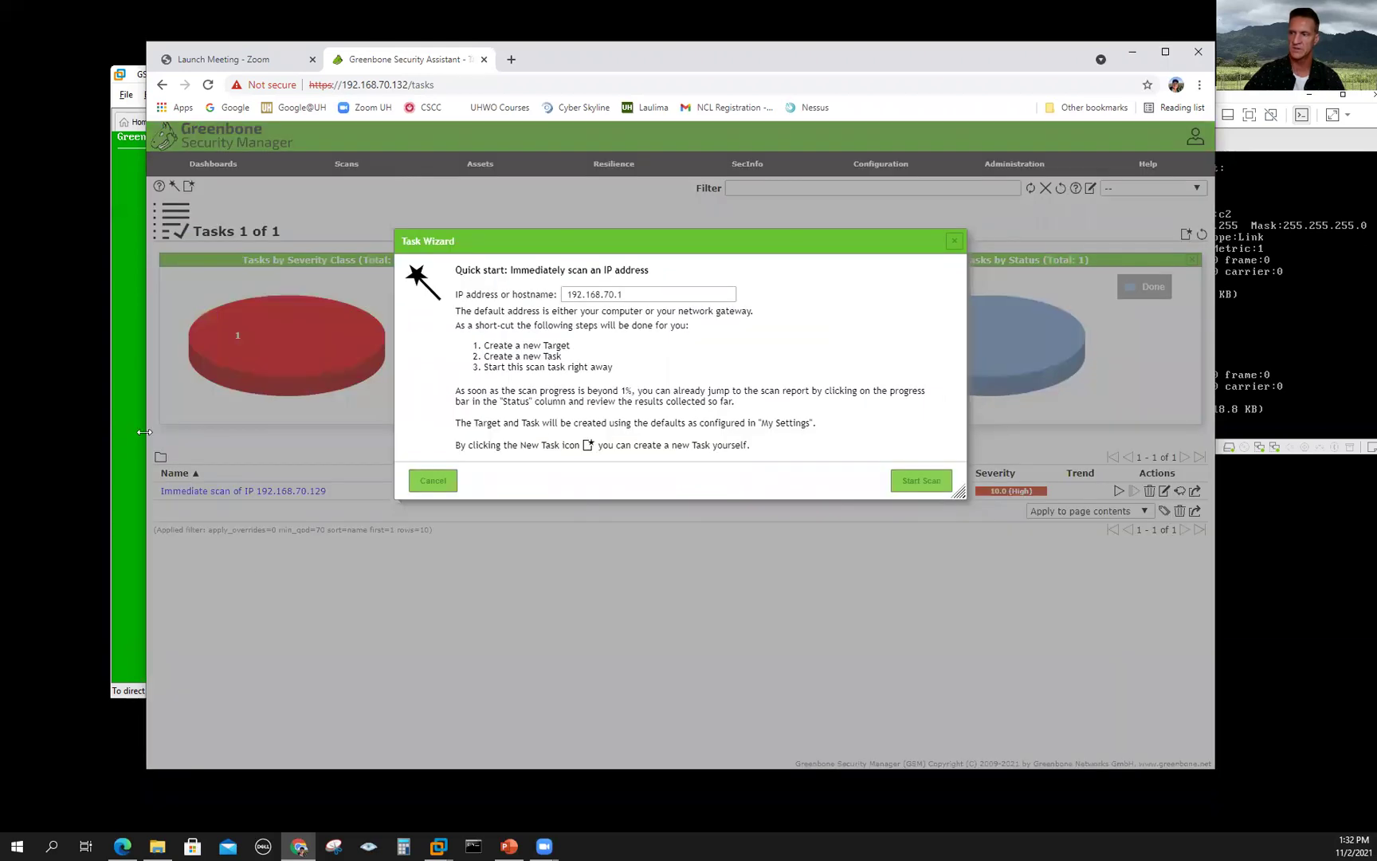
pyautogui.tripleClick(630, 294)
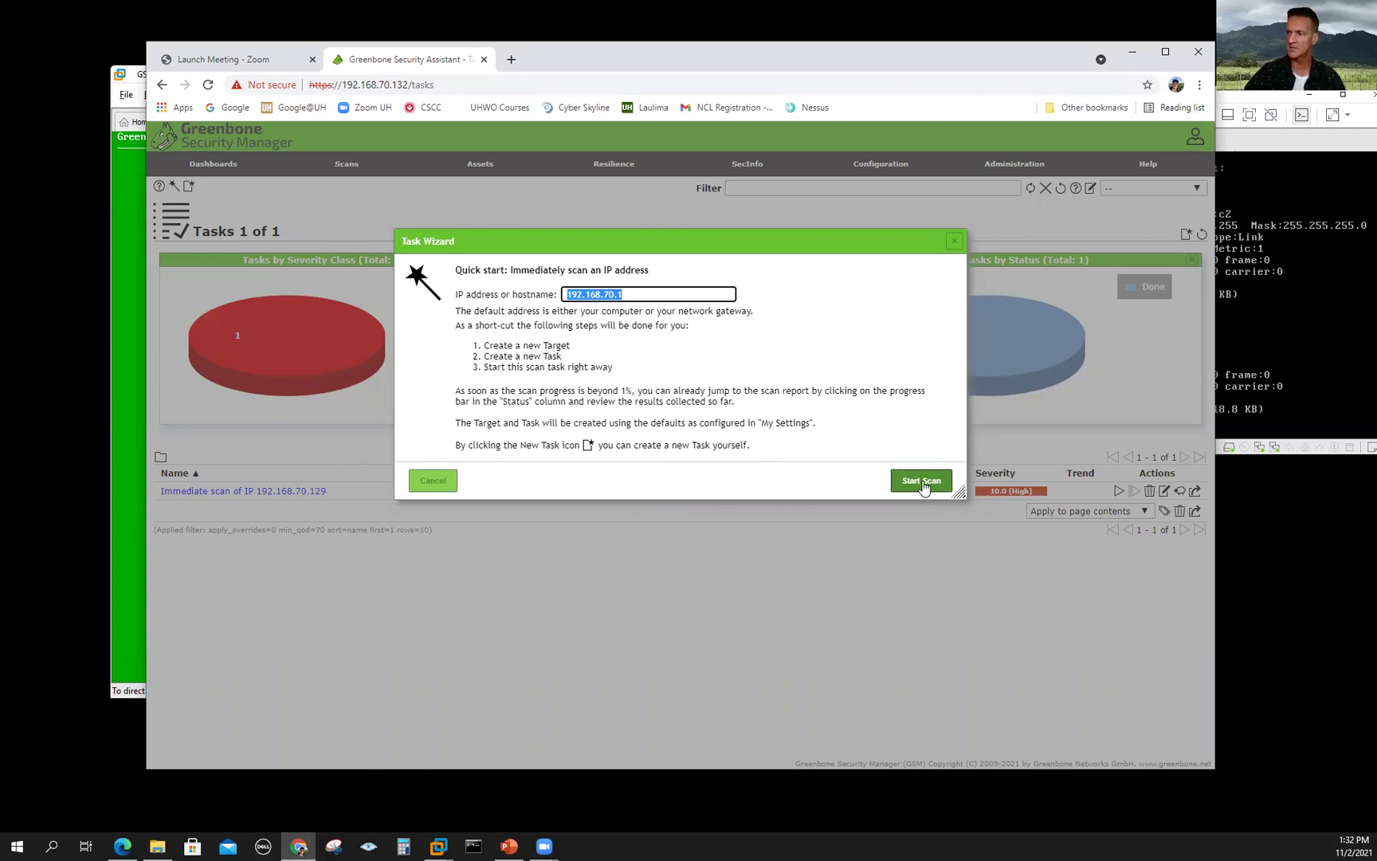
pyautogui.click(711, 653)
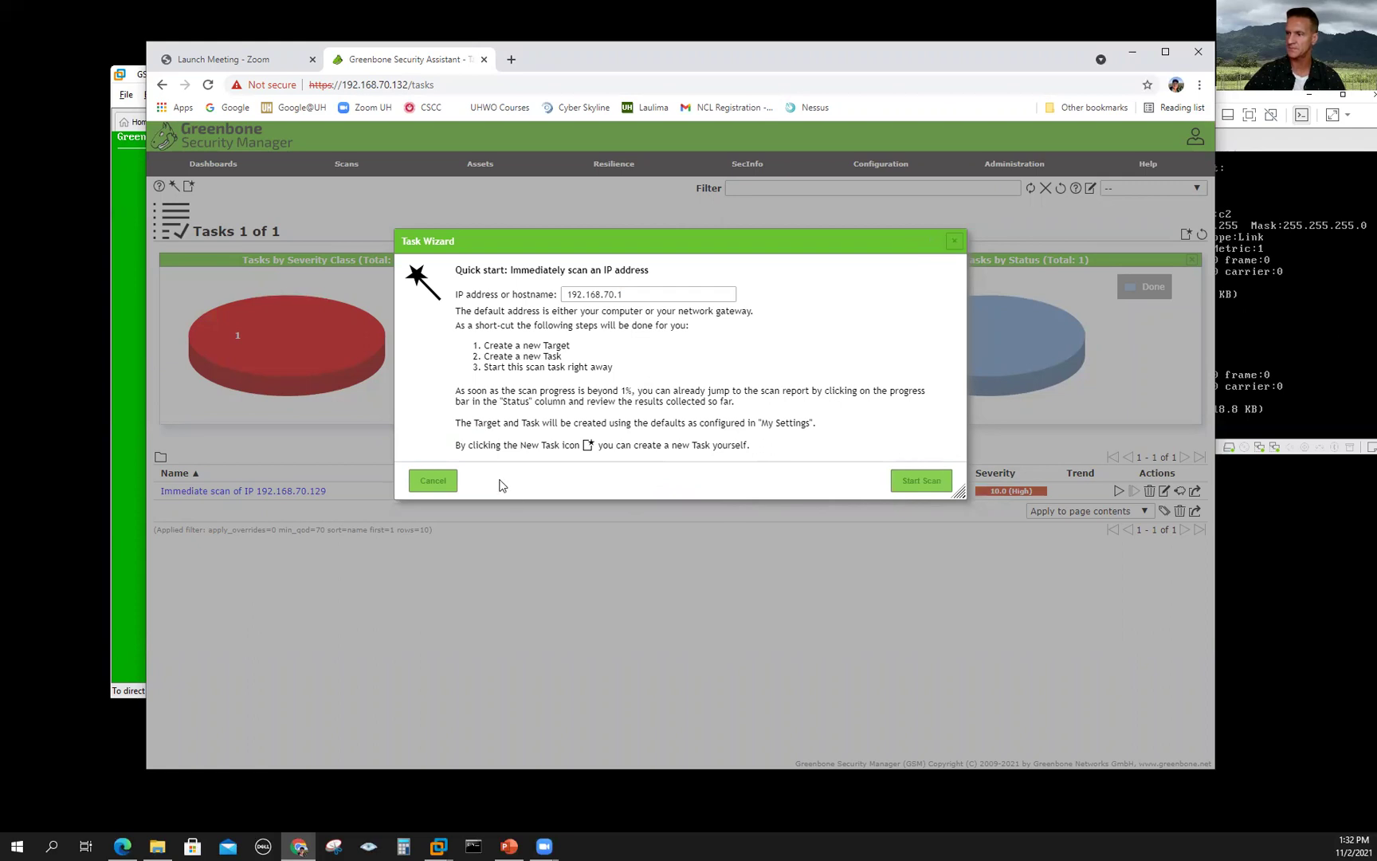
pyautogui.click(437, 483)
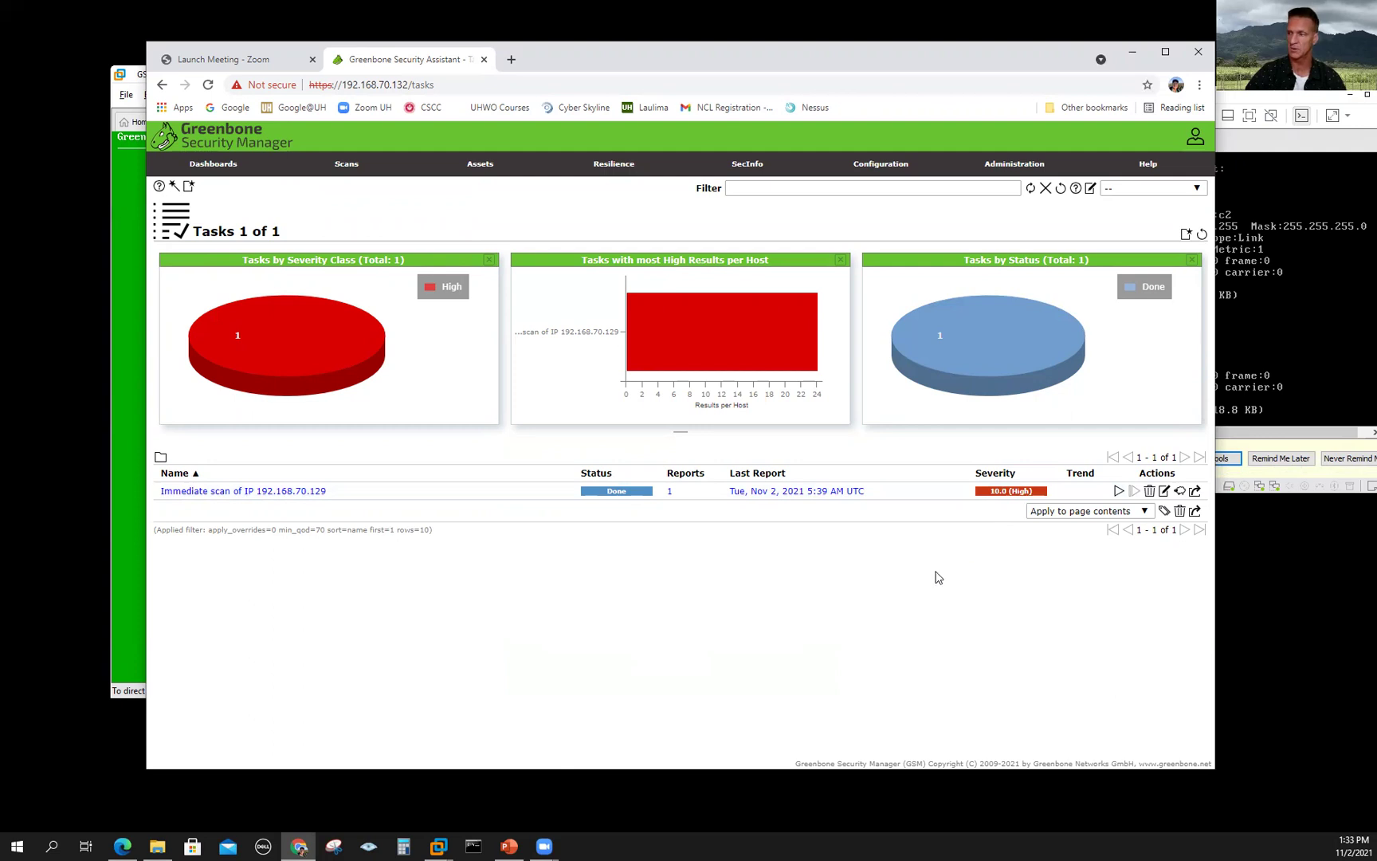
# Step: Open the task's report (24 high, 36 medium results), then the Scans > Reports list
pyautogui.click(670, 491)
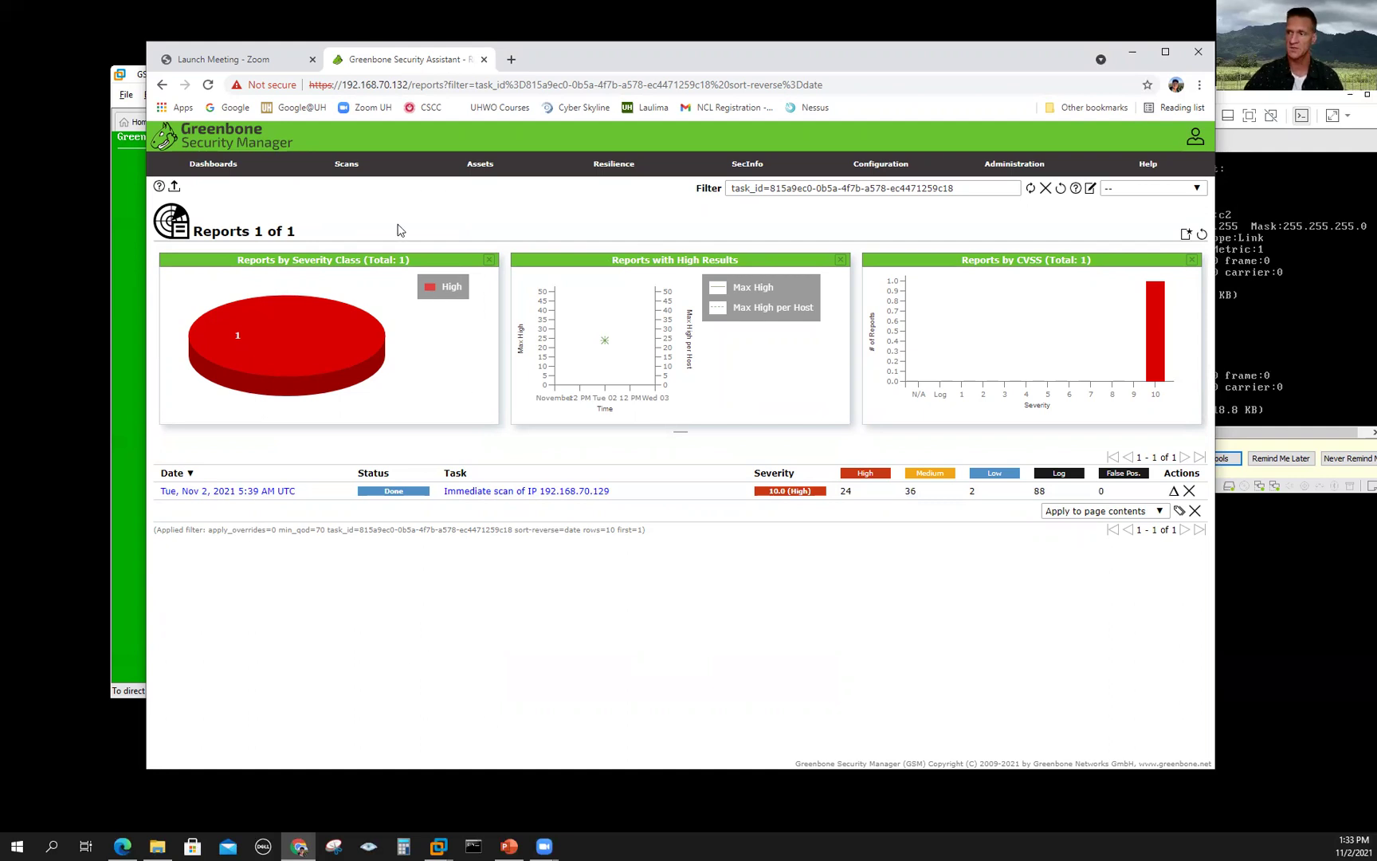
pyautogui.moveTo(348, 170)
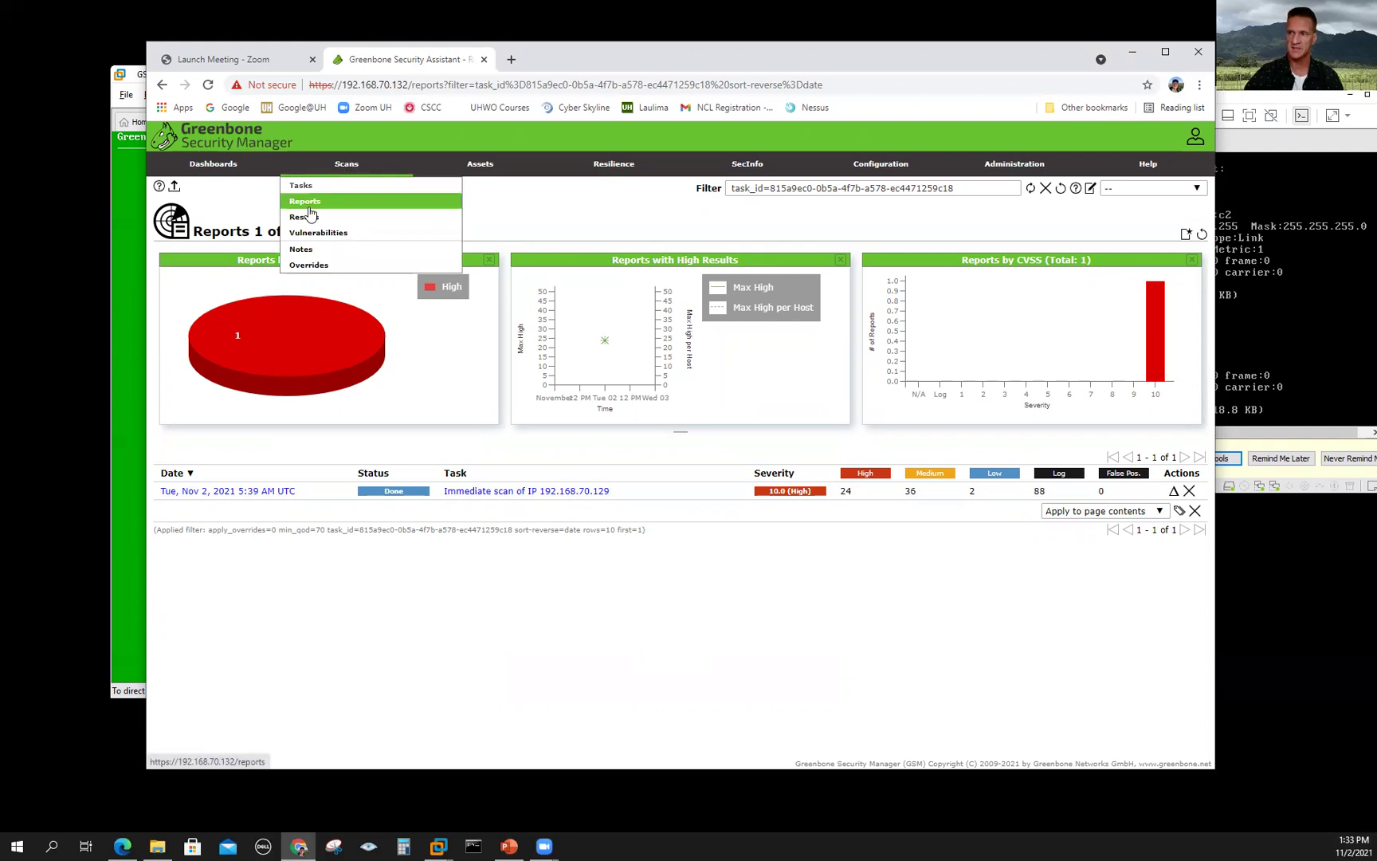
pyautogui.click(310, 209)
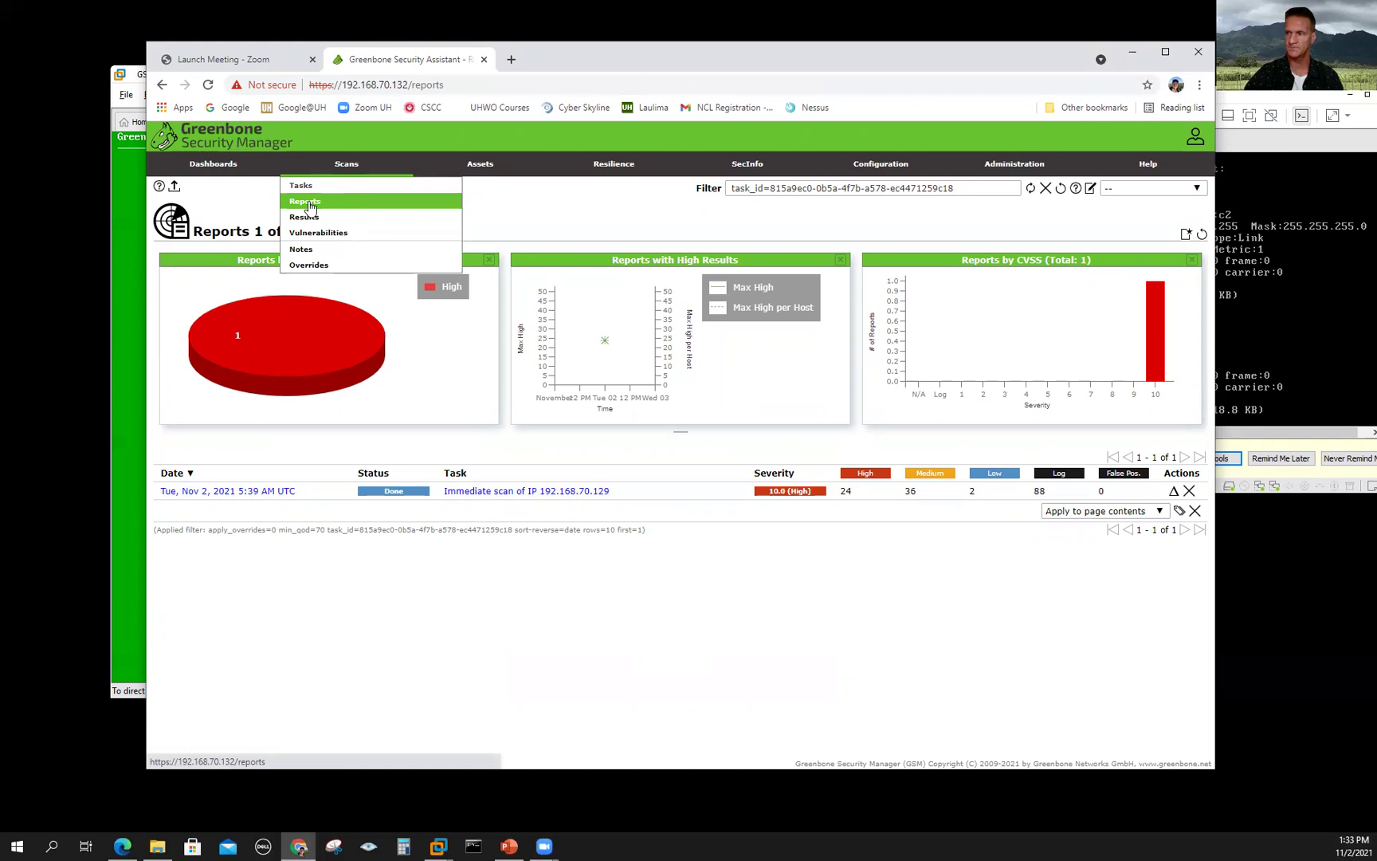
# Step: View the rlogin Passwordless Login details (CVSS 10.0) from Vulnerabilities, then return to Tasks
pyautogui.moveTo(348, 167)
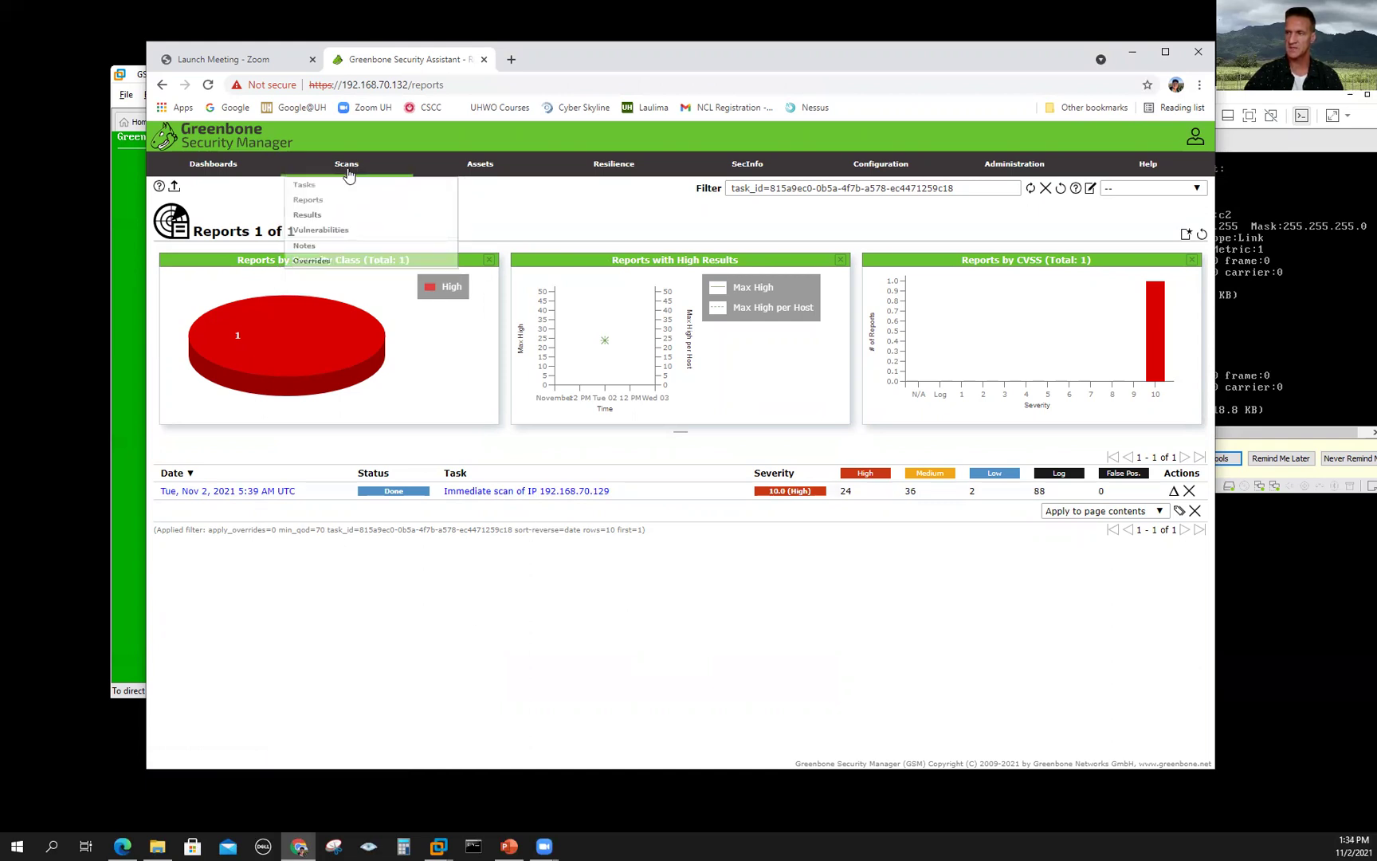
pyautogui.click(318, 232)
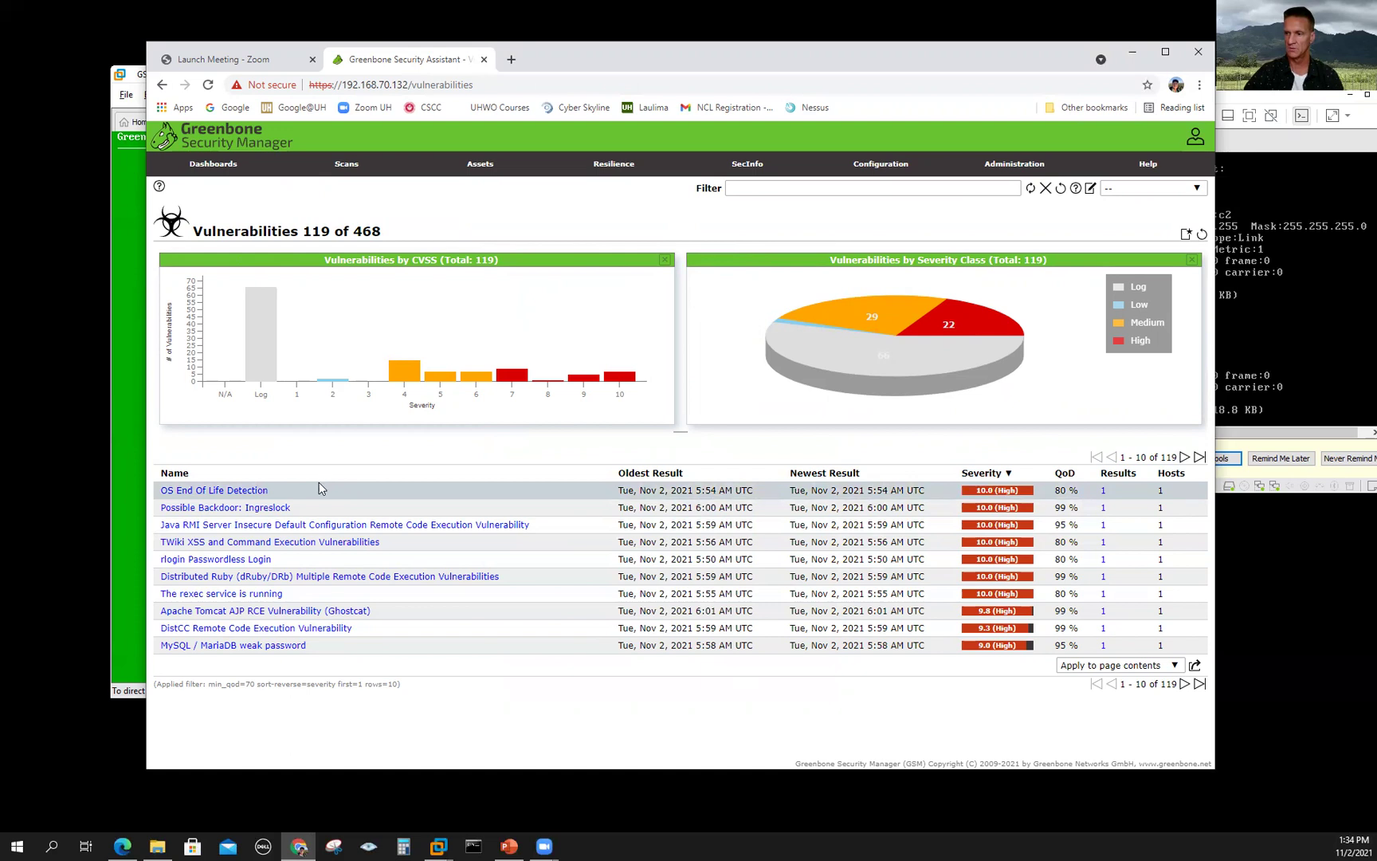
pyautogui.click(220, 563)
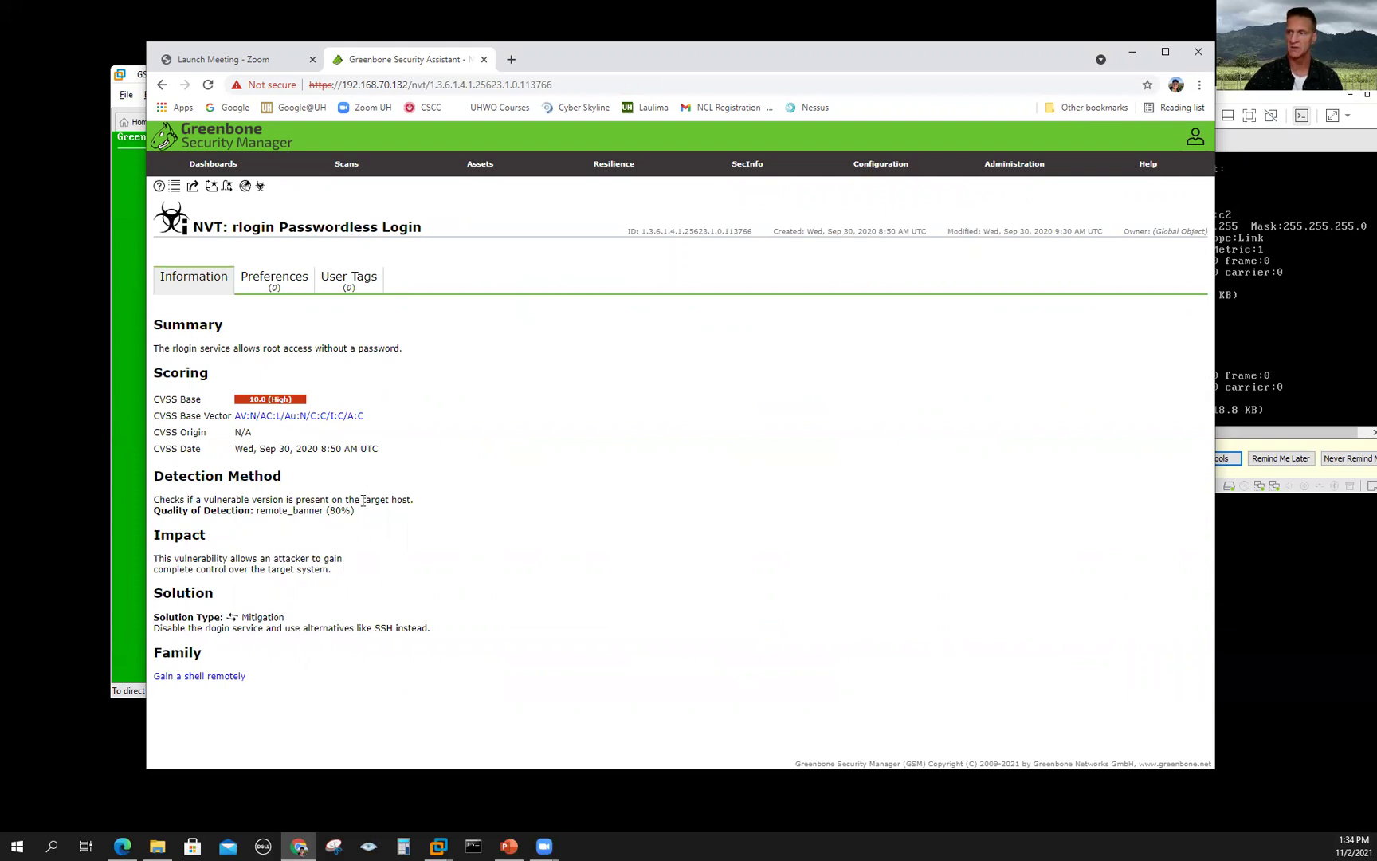
pyautogui.moveTo(358, 161)
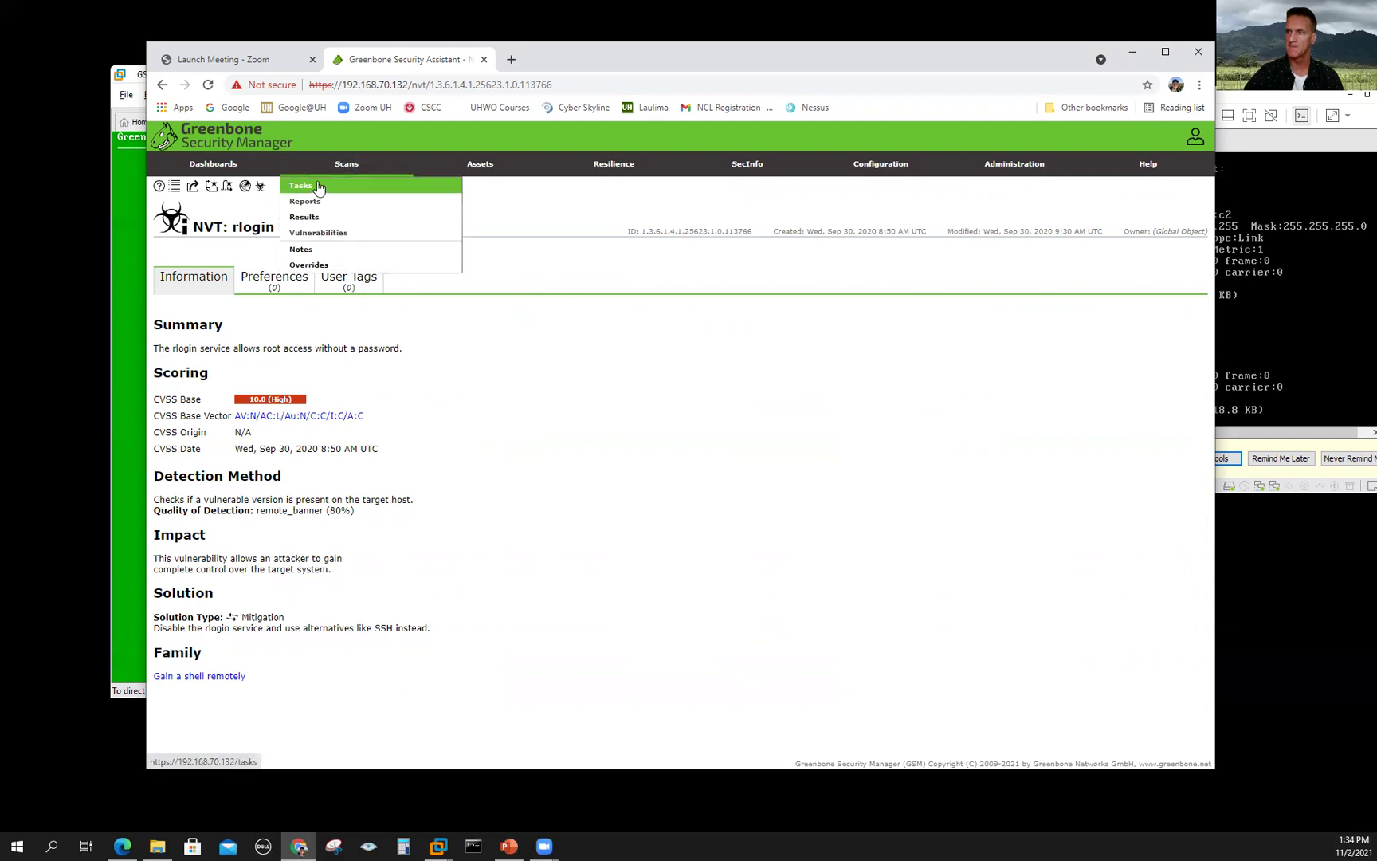
pyautogui.click(319, 184)
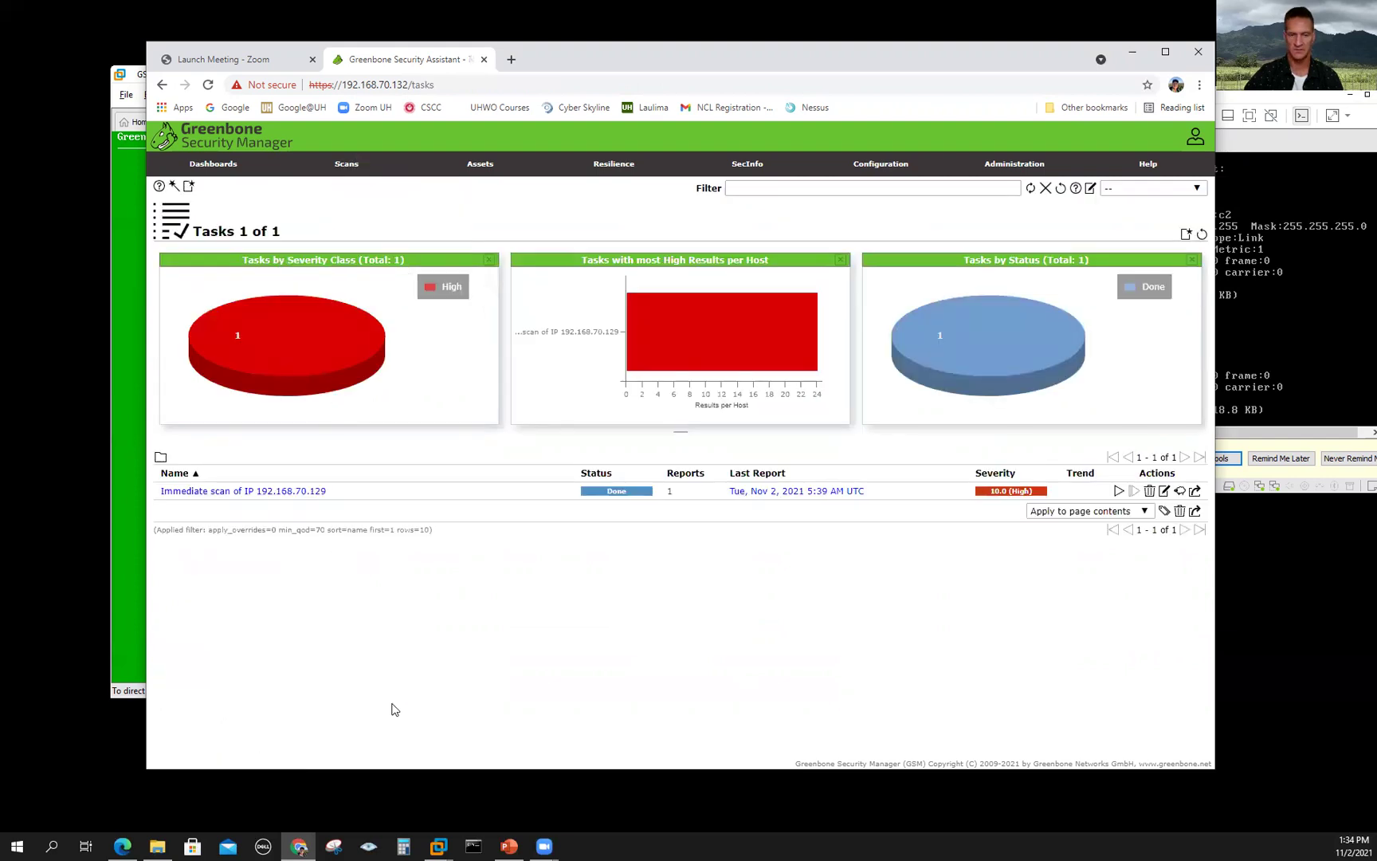